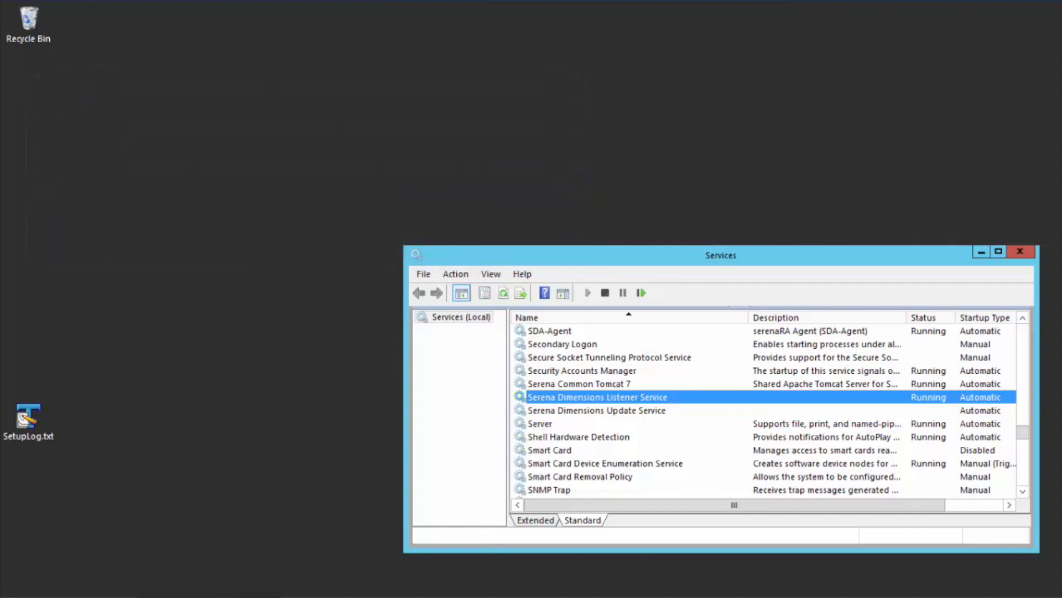
Step: Open the VS2012 x64 Native Tools Command Prompt from the list of installed apps
{"action": "left_click", "coordinate": [53, 591]}
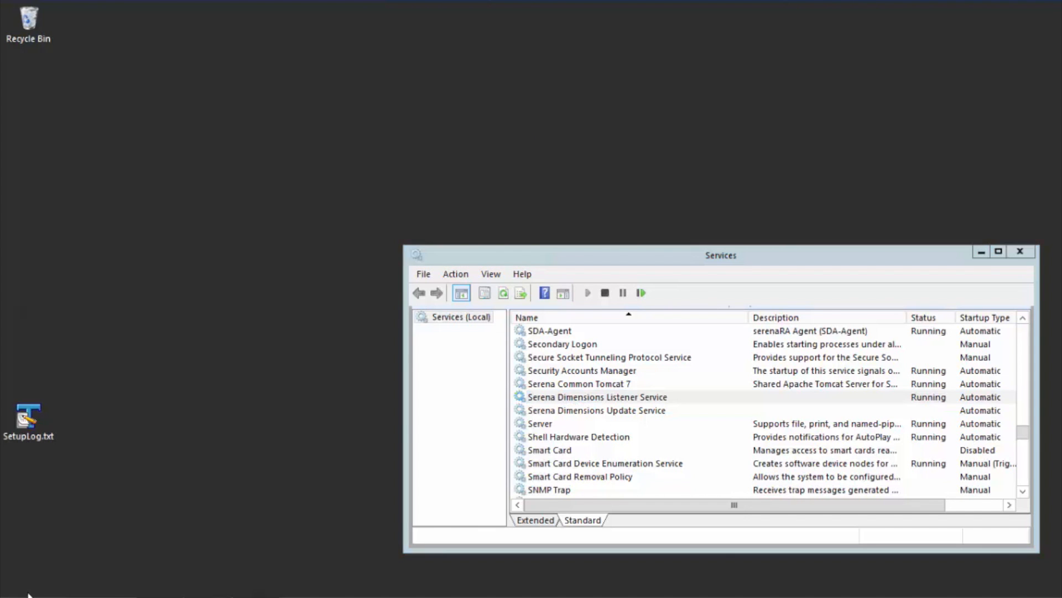
{"action": "left_click", "coordinate": [20, 591]}
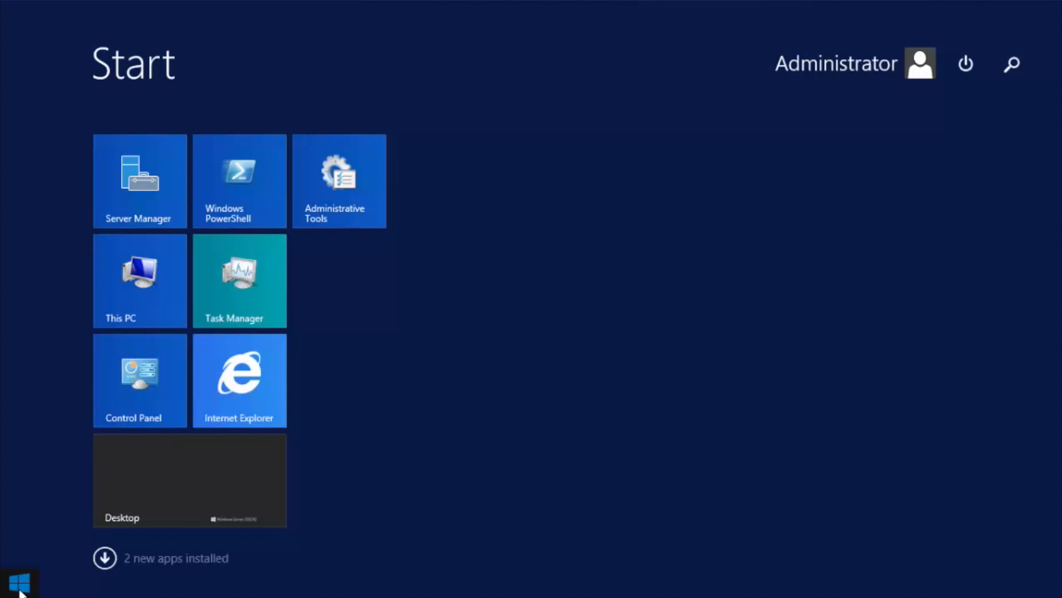
{"action": "left_click", "coordinate": [105, 558]}
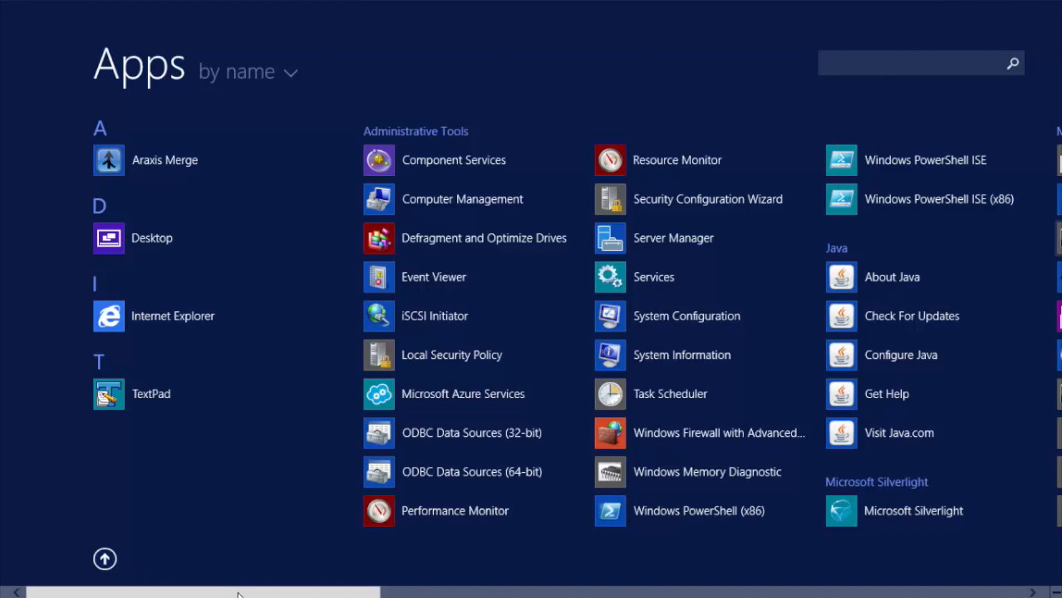
{"action": "scroll", "coordinate": [238, 593], "scroll_direction": "right", "scroll_amount": 5}
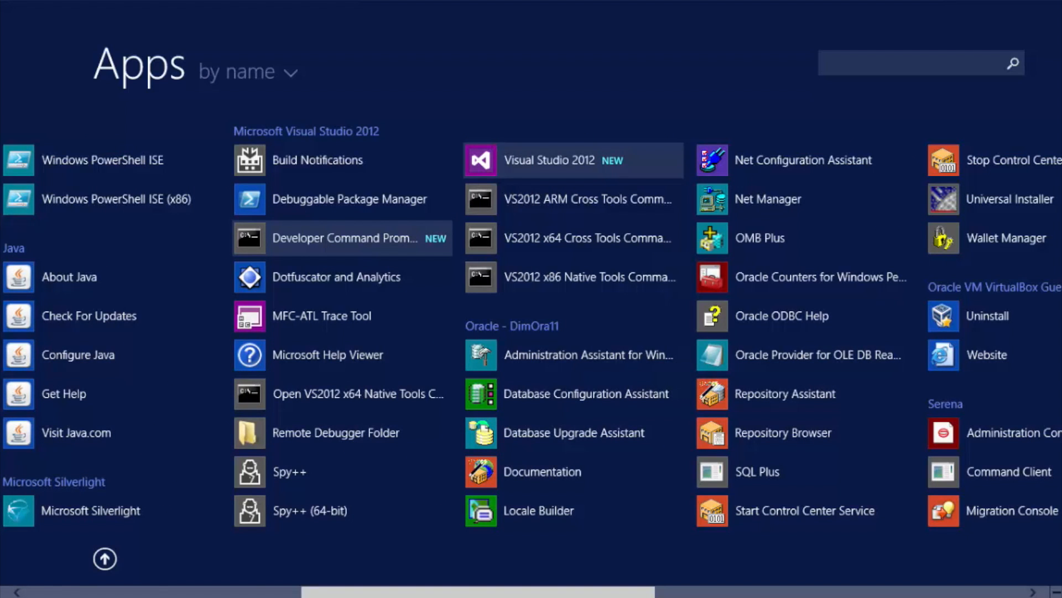
{"action": "left_click", "coordinate": [339, 398]}
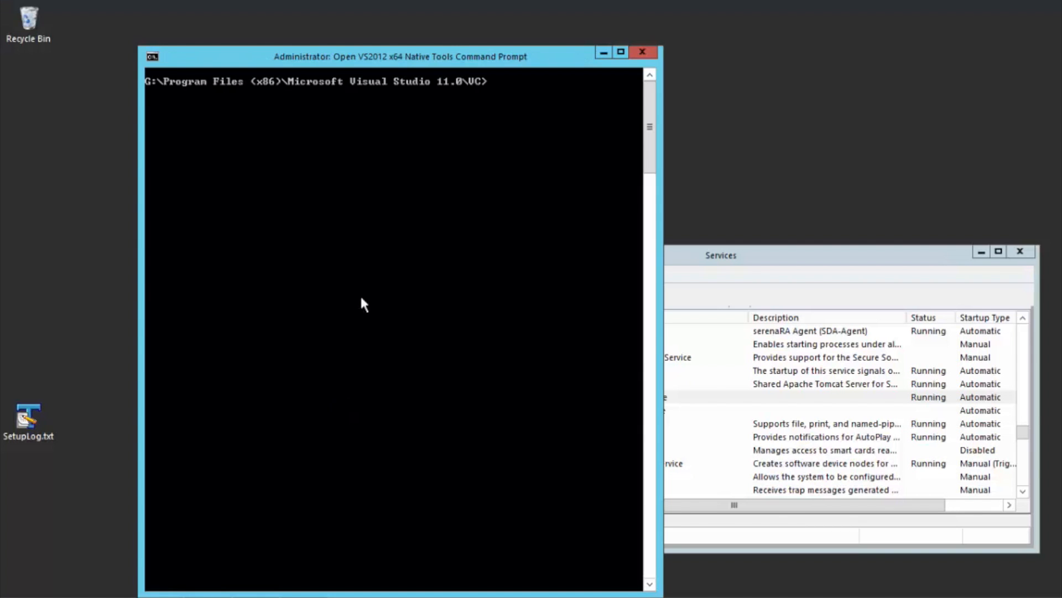
{"action": "left_click_drag", "start_coordinate": [402, 44], "coordinate": [312, 70]}
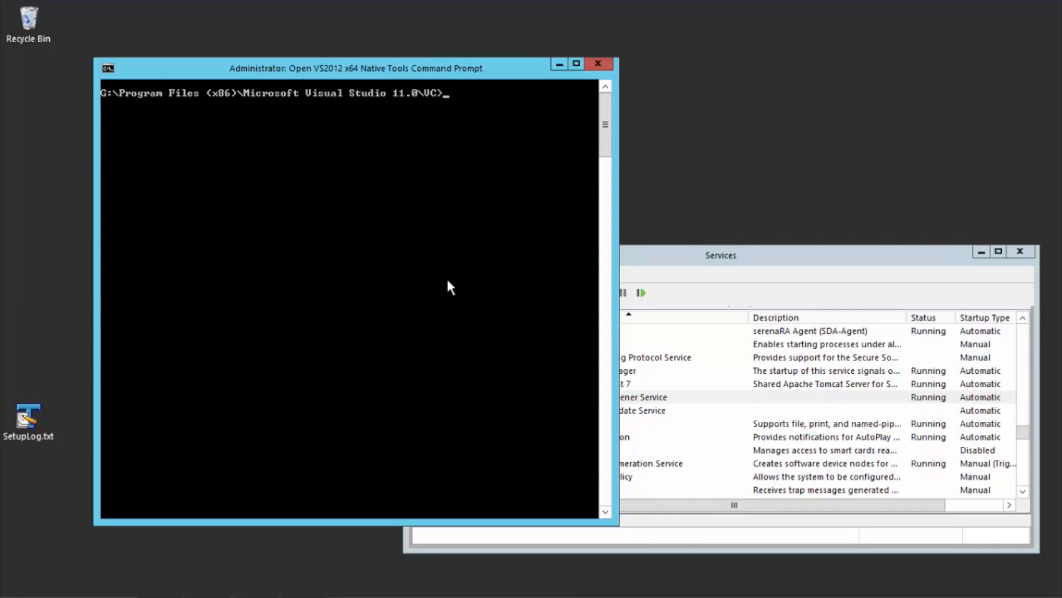
Step: Run cl to check the compiler's version and target architecture, and highlight the architecture in its output
{"action": "type", "text": "cl"}
{"action": "key", "text": "Return"}
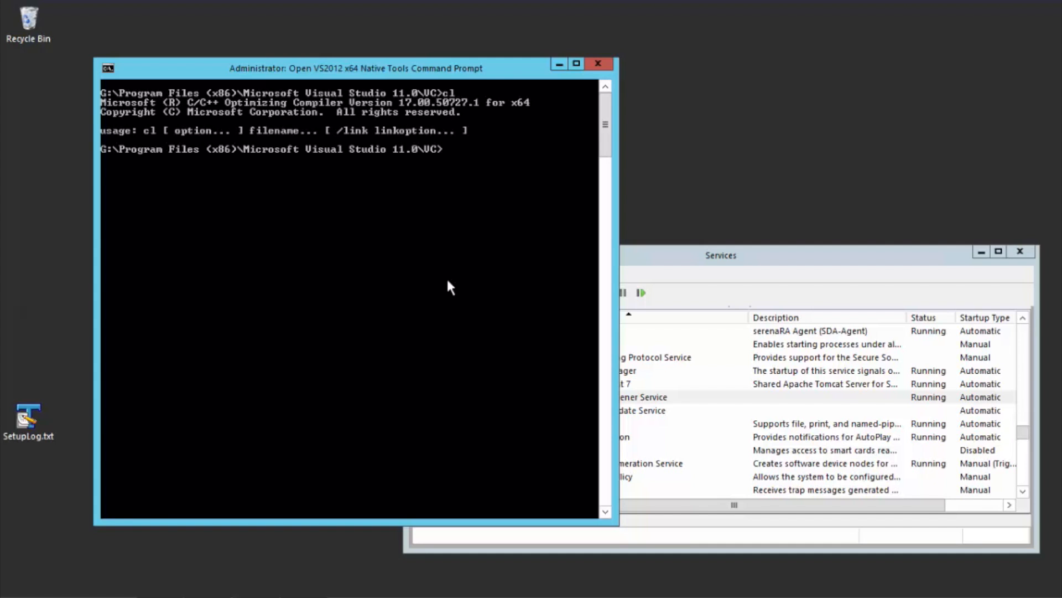
{"action": "left_click_drag", "start_coordinate": [513, 103], "coordinate": [529, 106]}
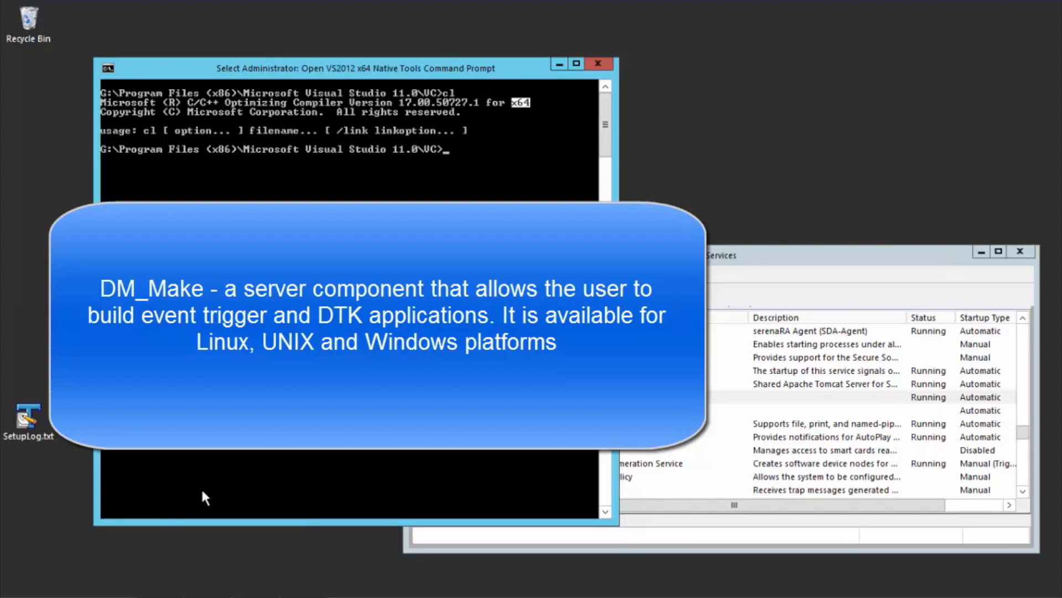
Step: Switch to the Serena support site in Internet Explorer and open the Windows downloads for Serena Dimensions CM 14.1.0.4
{"action": "mouse_move", "coordinate": [106, 595]}
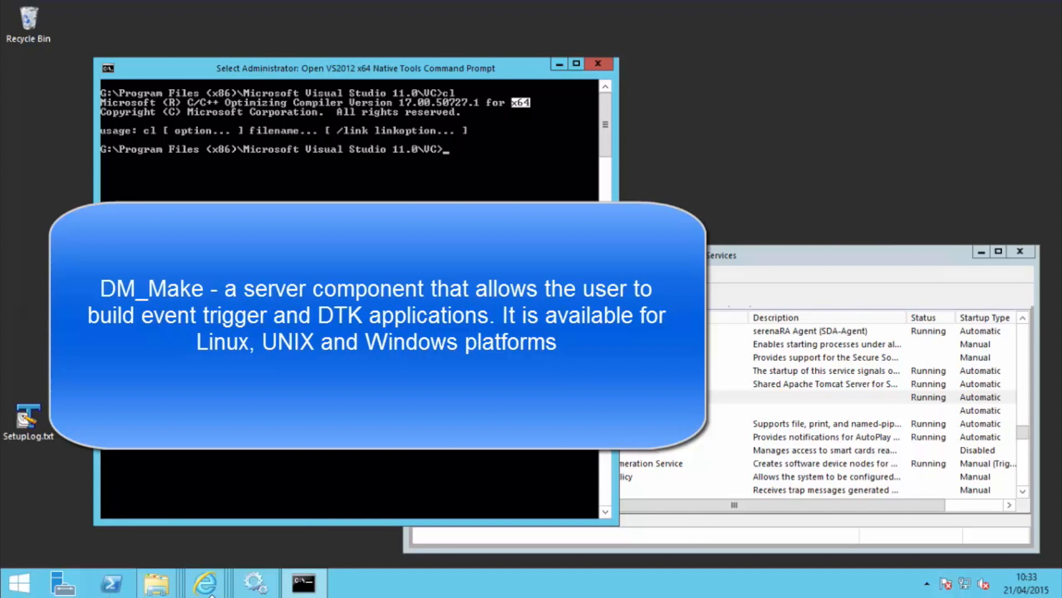
{"action": "mouse_move", "coordinate": [214, 593]}
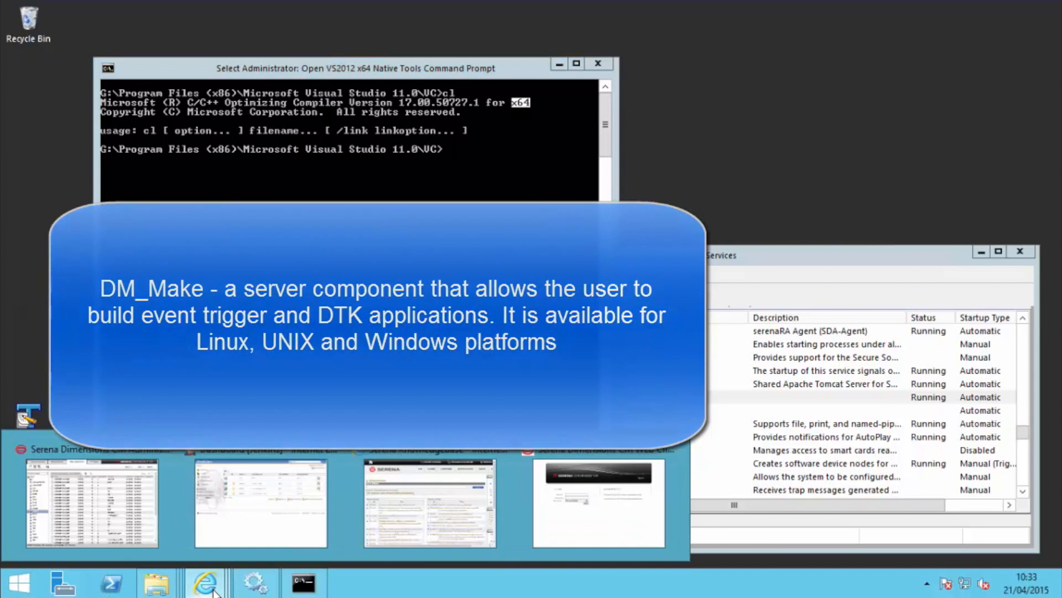
{"action": "left_click", "coordinate": [407, 498]}
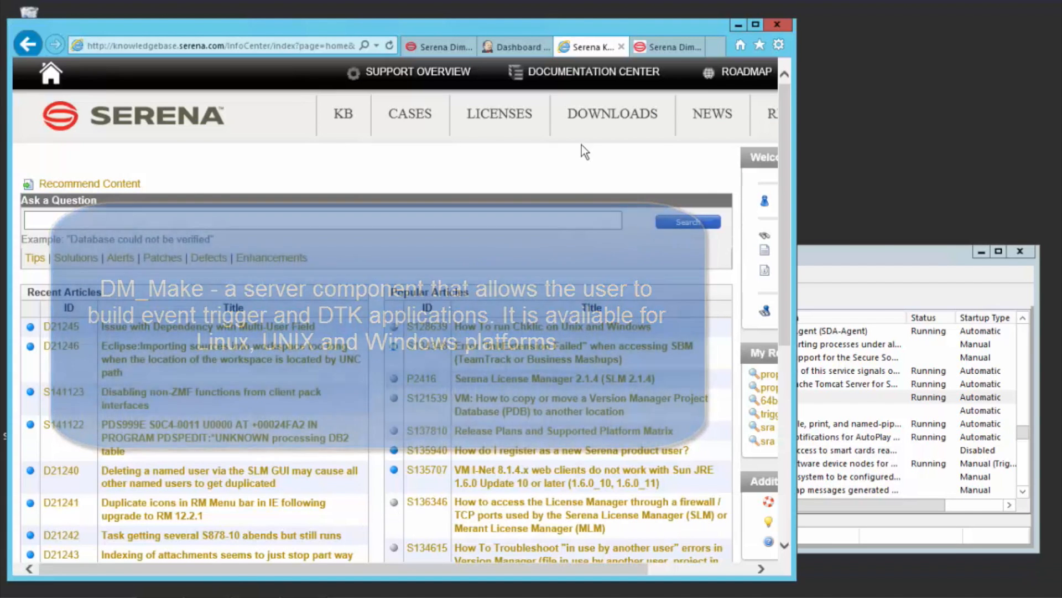
{"action": "left_click", "coordinate": [597, 116]}
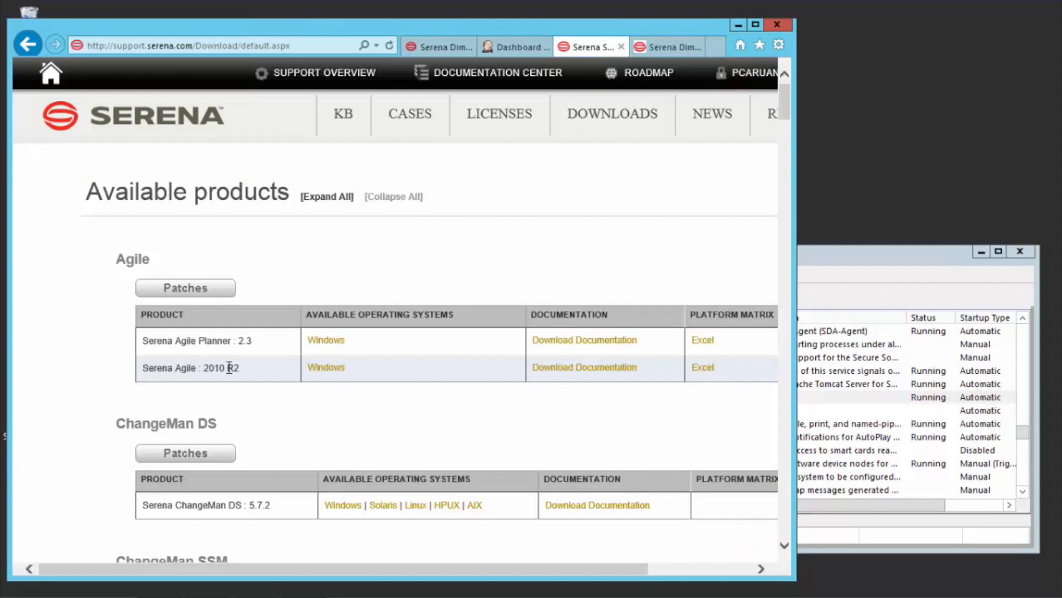
{"action": "scroll", "coordinate": [229, 368], "scroll_direction": "down", "scroll_amount": 20}
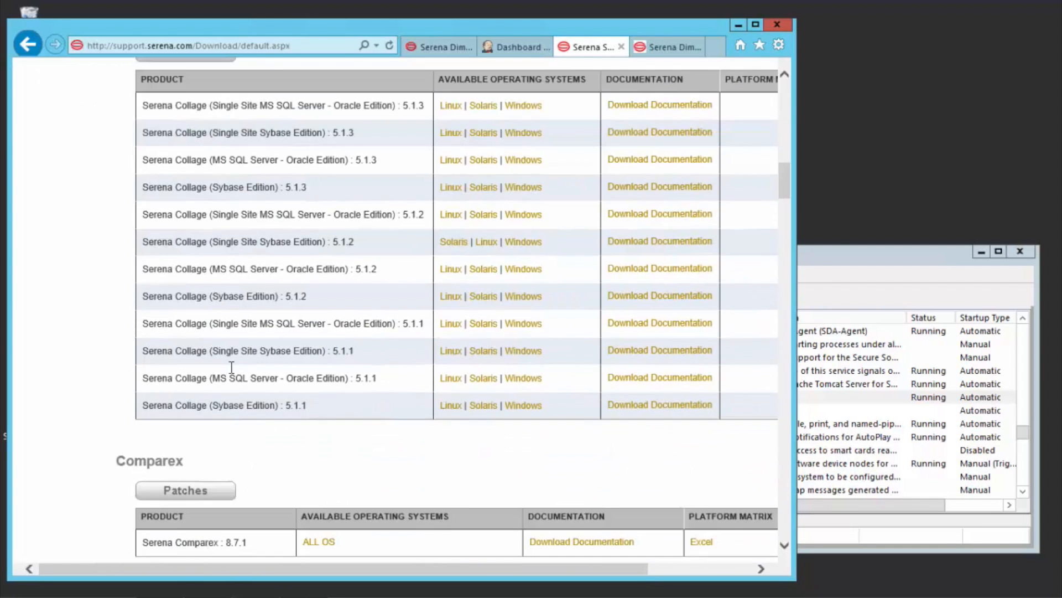
{"action": "scroll", "coordinate": [230, 368], "scroll_direction": "down", "scroll_amount": 10}
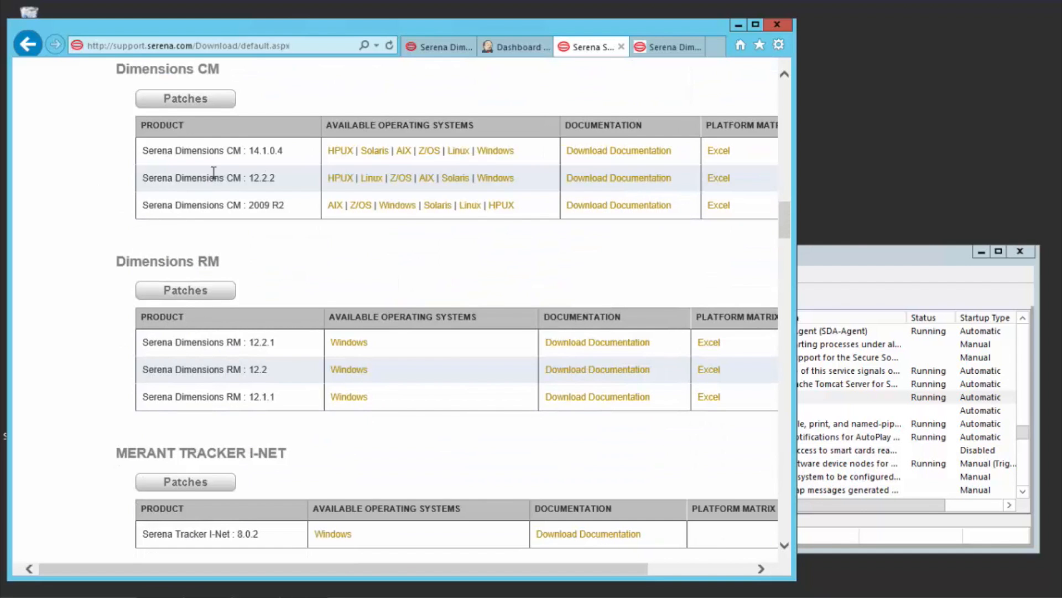
{"action": "left_click", "coordinate": [492, 152]}
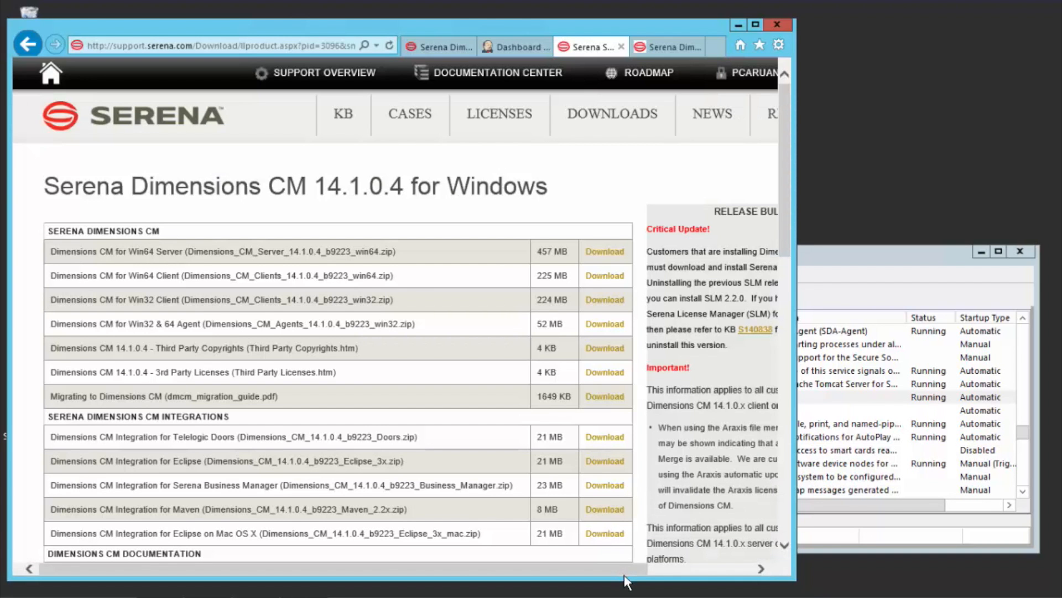
Step: Find the note on Make components in the release bulletin and open the linked Dimensions Make download page
{"action": "left_click_drag", "start_coordinate": [627, 569], "coordinate": [712, 568]}
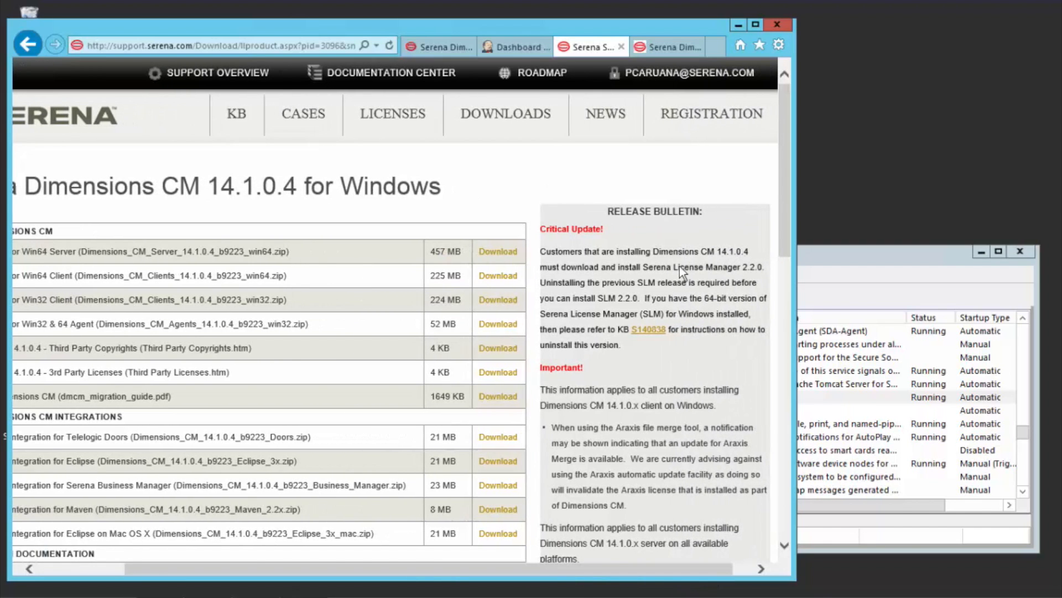
{"action": "scroll", "coordinate": [679, 266], "scroll_direction": "down", "scroll_amount": 7}
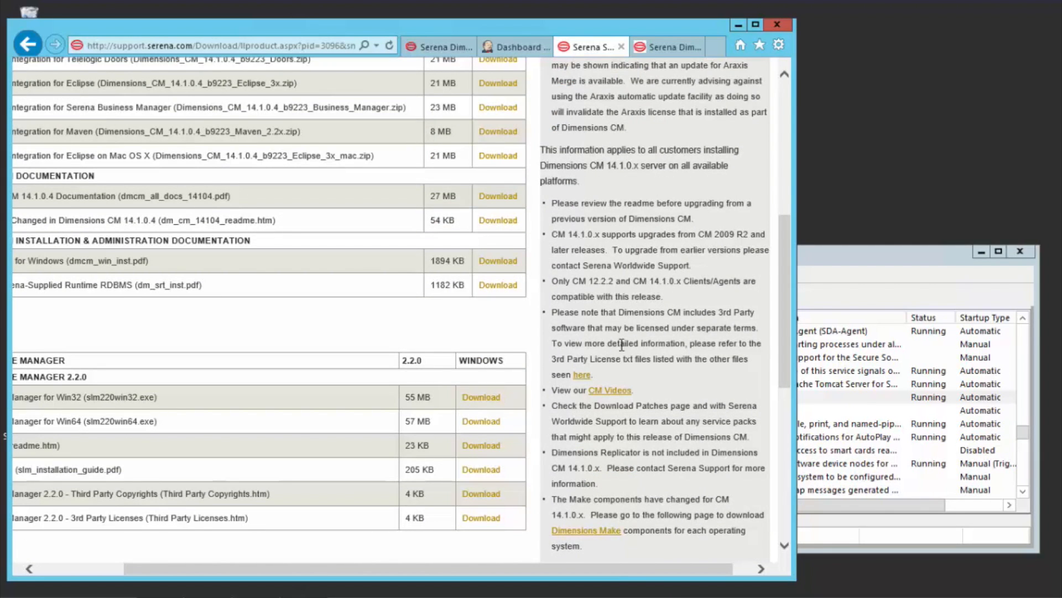
{"action": "scroll", "coordinate": [624, 342], "scroll_direction": "down", "scroll_amount": 1}
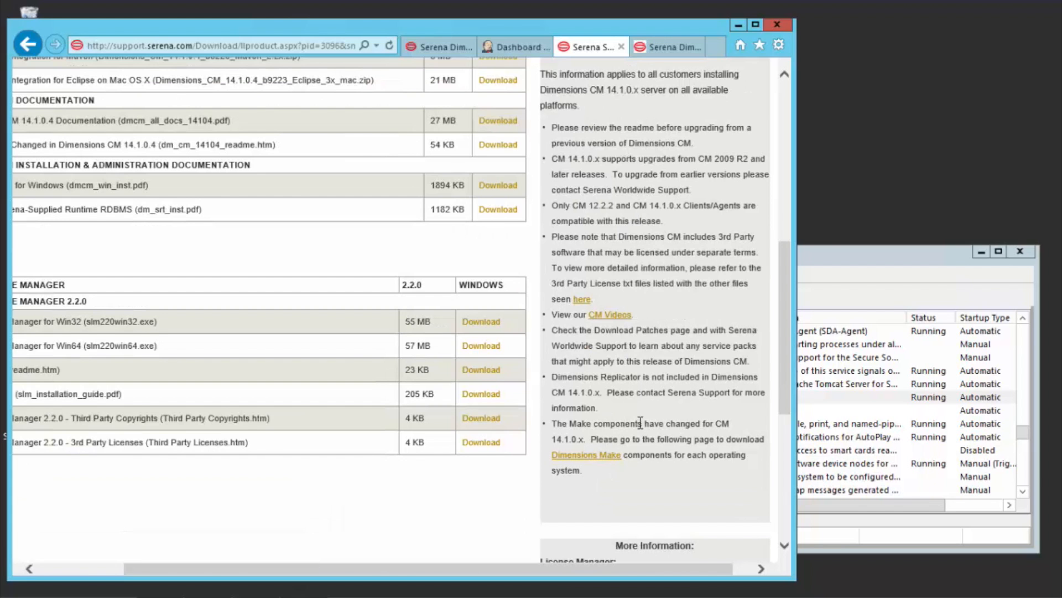
{"action": "left_click", "coordinate": [590, 455]}
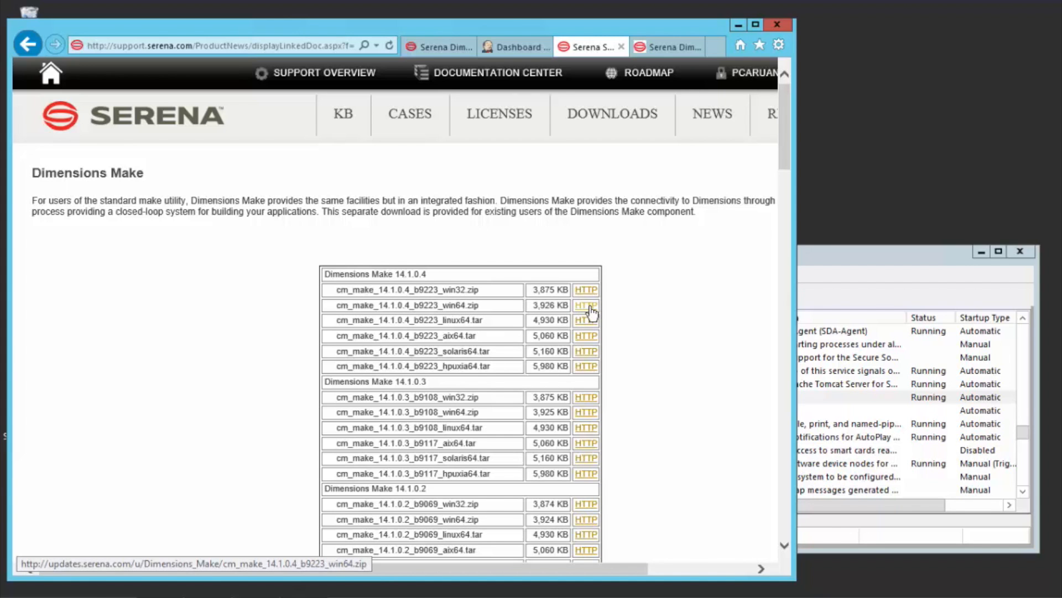
Step: Minimize the browser, return to the command prompt and switch to the C: drive
{"action": "left_click", "coordinate": [739, 24]}
{"action": "left_click", "coordinate": [376, 250]}
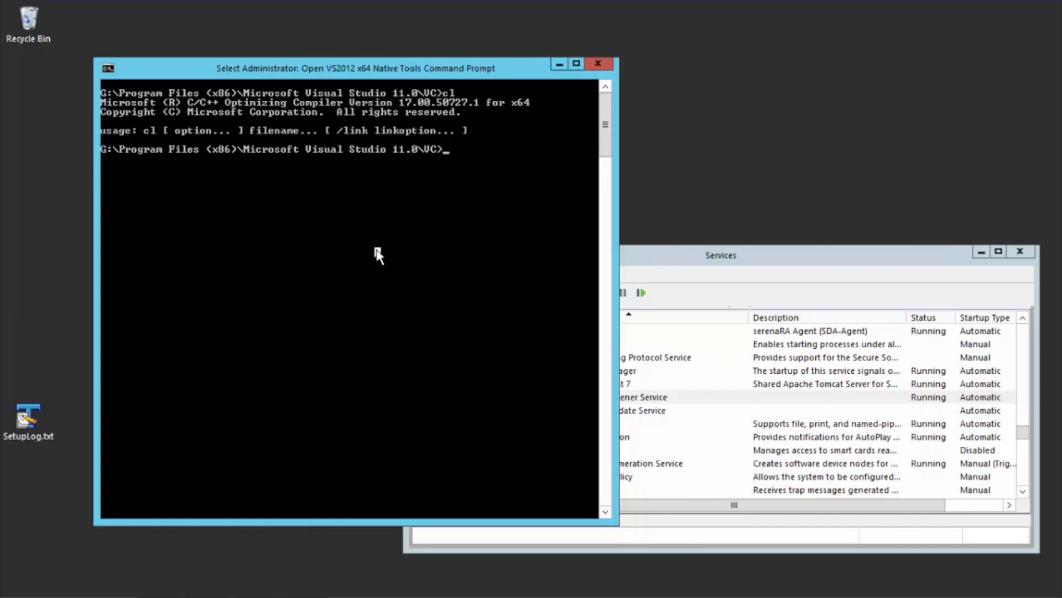
{"action": "type", "text": "c:"}
{"action": "key", "text": "Return"}
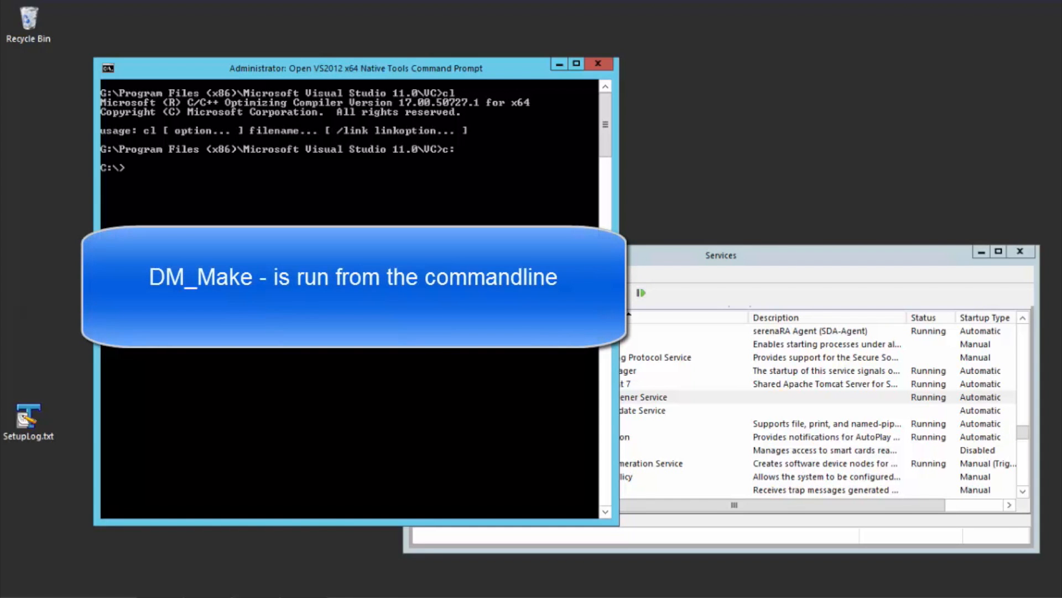
Step: Change the working directory to "Program Files\Serena\Dimensions 14.1"\cm
{"action": "type", "text": "cd prog"}
{"action": "key", "text": "Tab"}
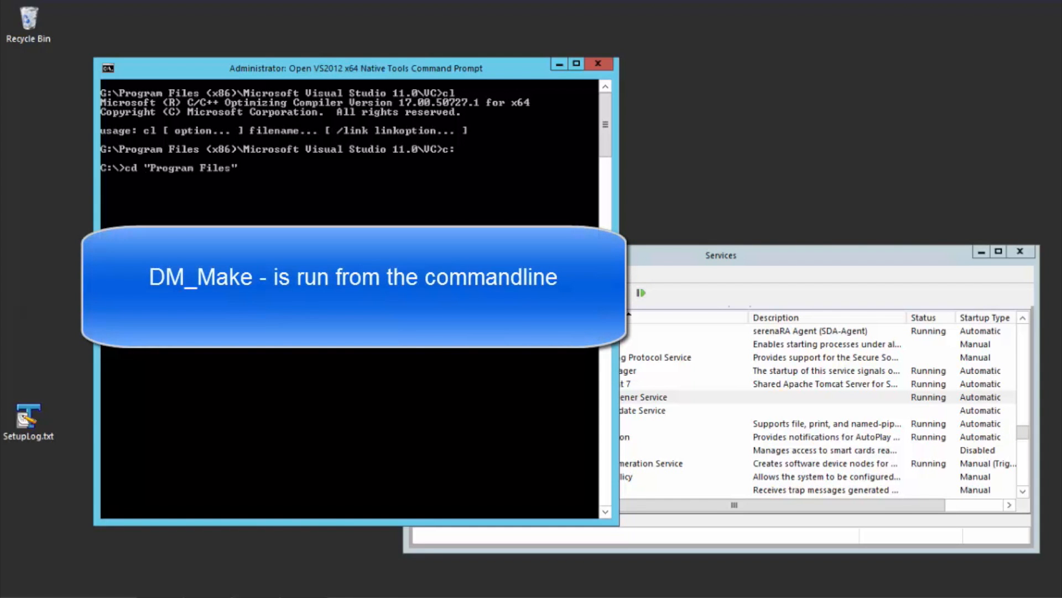
{"action": "type", "text": "\\"}
{"action": "type", "text": "s"}
{"action": "key", "text": "Tab"}
{"action": "type", "text": "\\>cd"}
{"action": "key", "text": "Tab"}
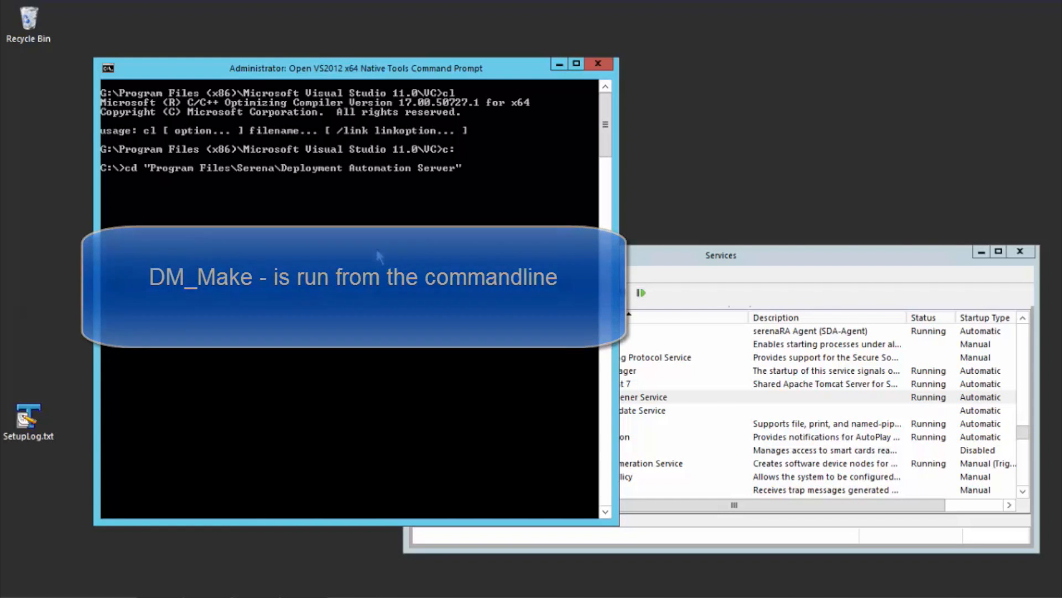
{"action": "key", "text": "Tab"}
{"action": "type", "text": "\\"}
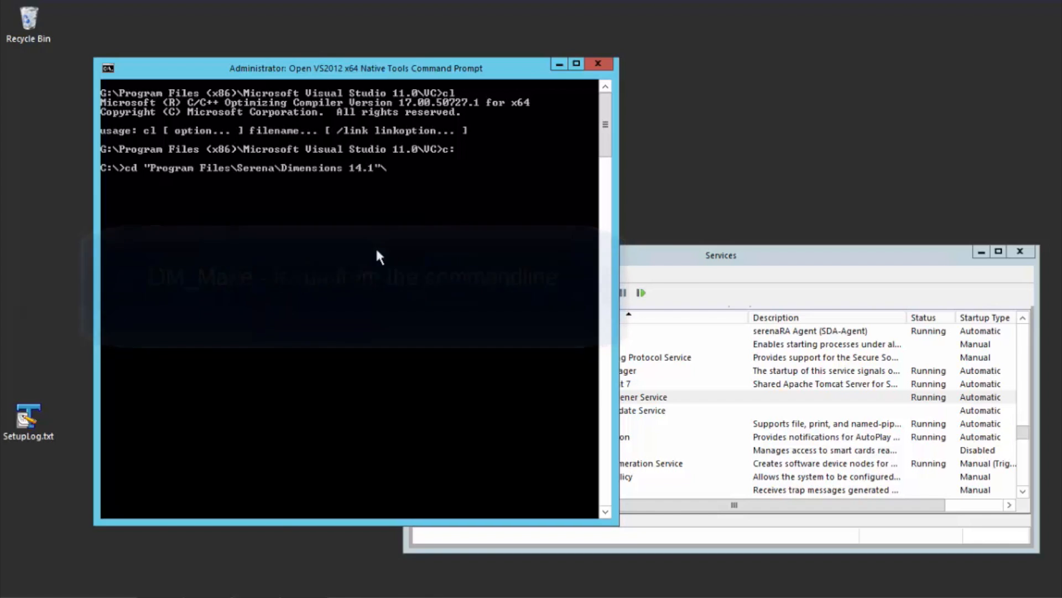
{"action": "type", "text": "cm"}
{"action": "key", "text": "Return"}
Step: Change to the pcms_api\examples subdirectory and list its contents
{"action": "type", "text": "cd pcms_api\\e"}
{"action": "key", "text": "Tab"}
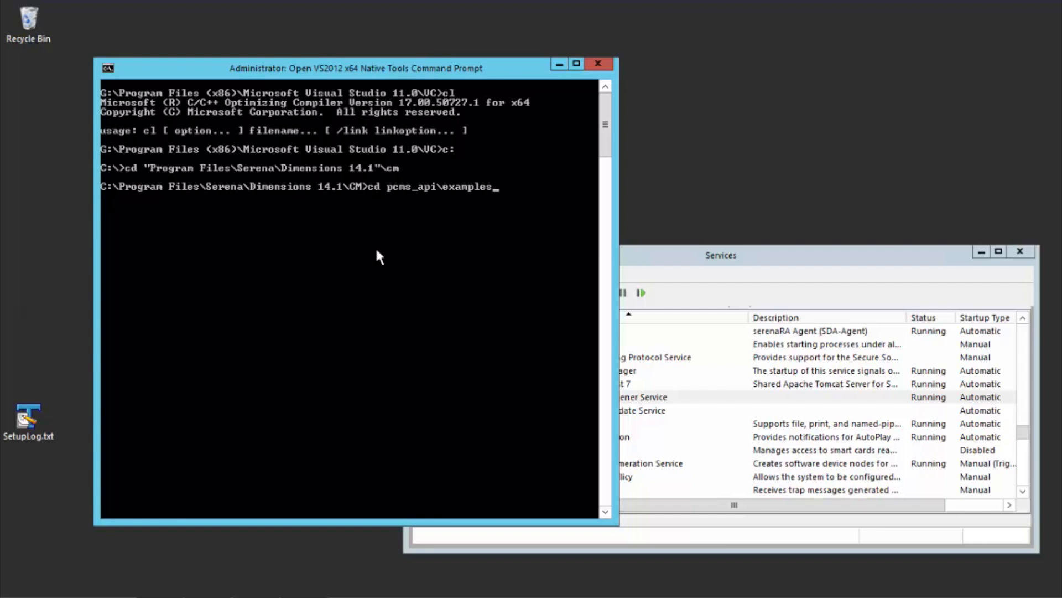
{"action": "key", "text": "Return"}
{"action": "type", "text": "dir"}
{"action": "key", "text": "Return"}
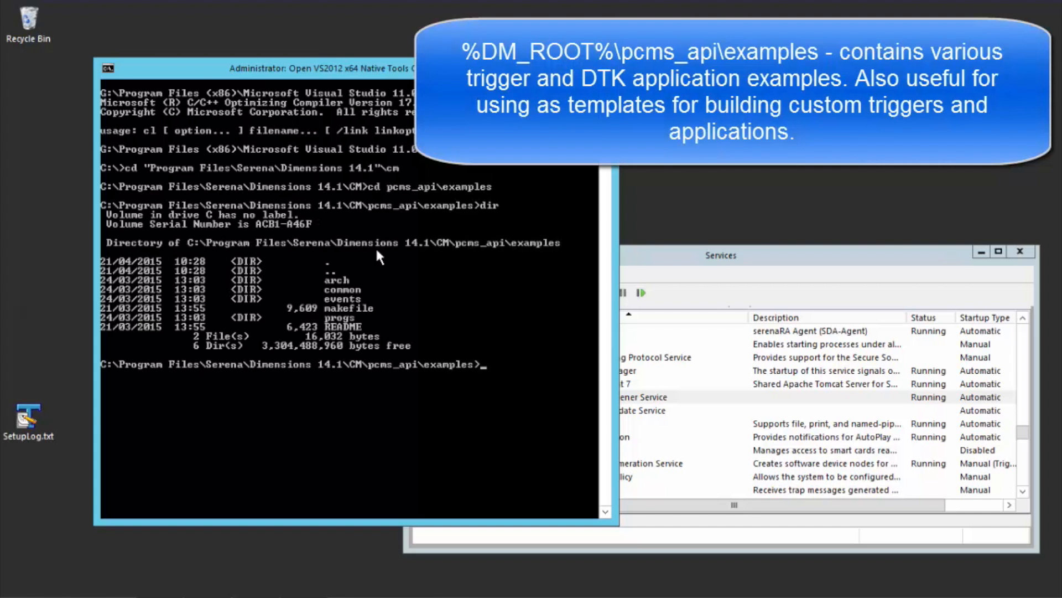
Step: Run dm_make --no-cm and review the makefile usage with its available architectures, events and programs
{"action": "type", "text": "dm"}
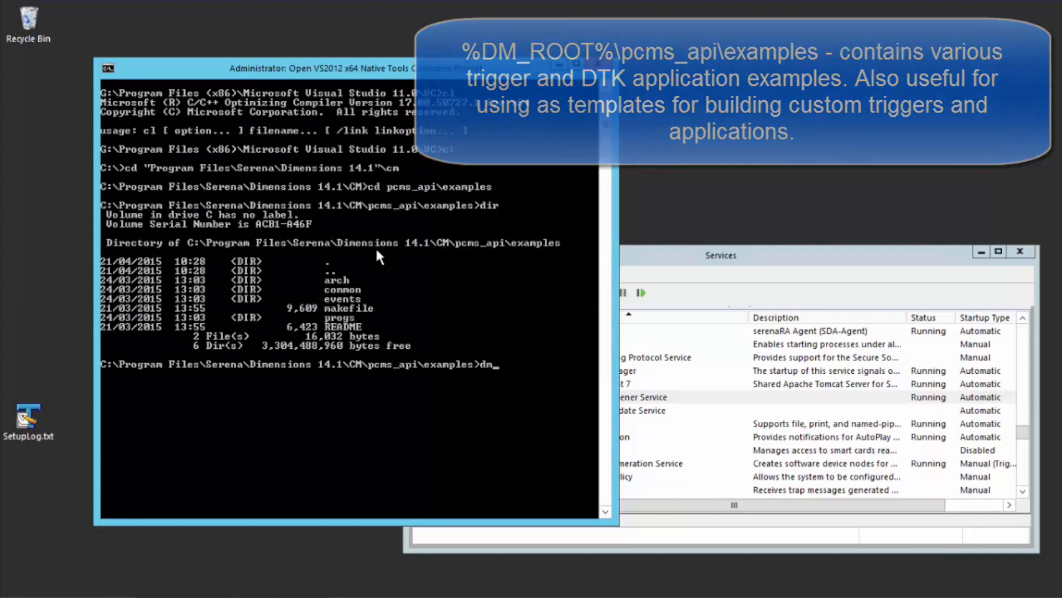
{"action": "type", "text": "_make "}
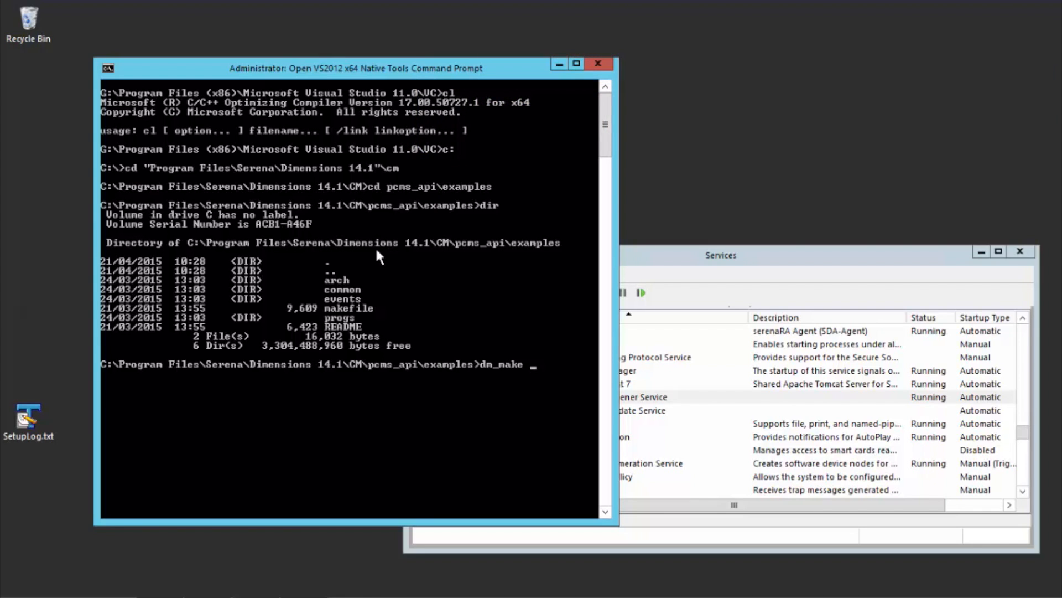
{"action": "type", "text": "--no-c"}
{"action": "key", "text": "Return"}
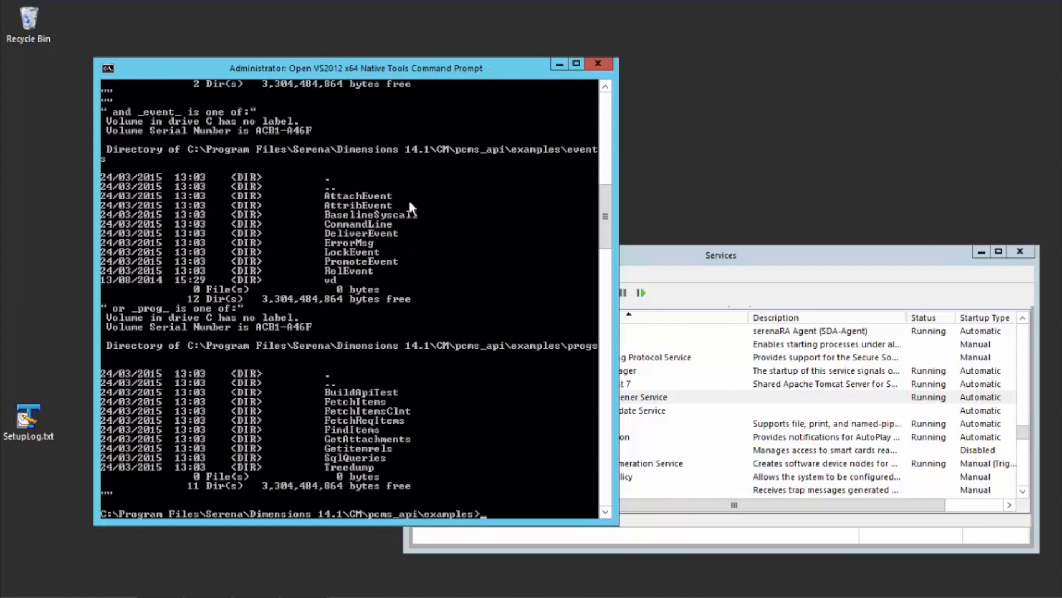
{"action": "scroll", "coordinate": [411, 214], "scroll_direction": "up", "scroll_amount": 14}
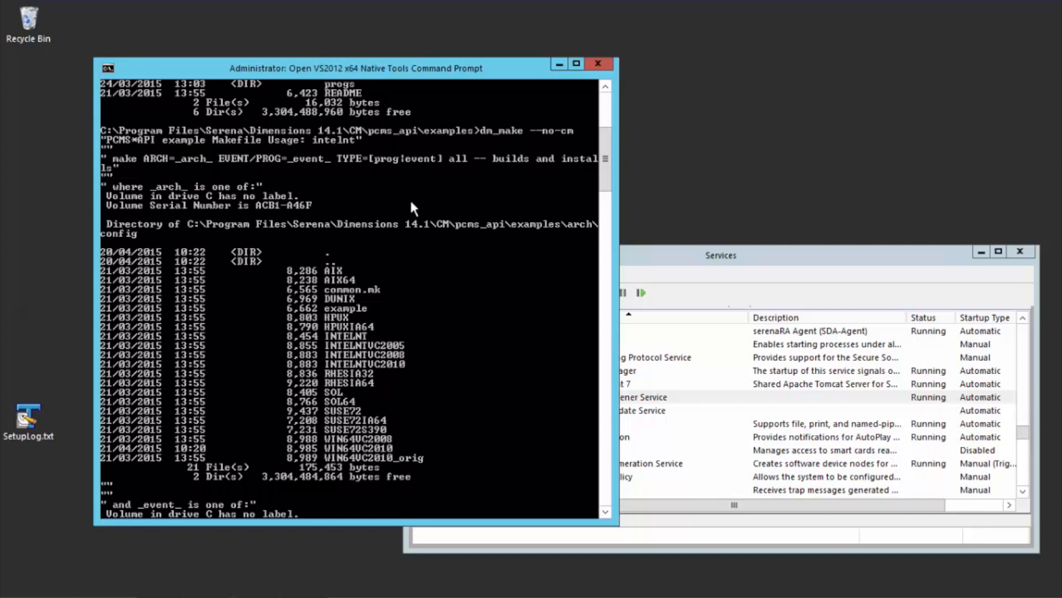
{"action": "scroll", "coordinate": [411, 209], "scroll_direction": "down", "scroll_amount": 14}
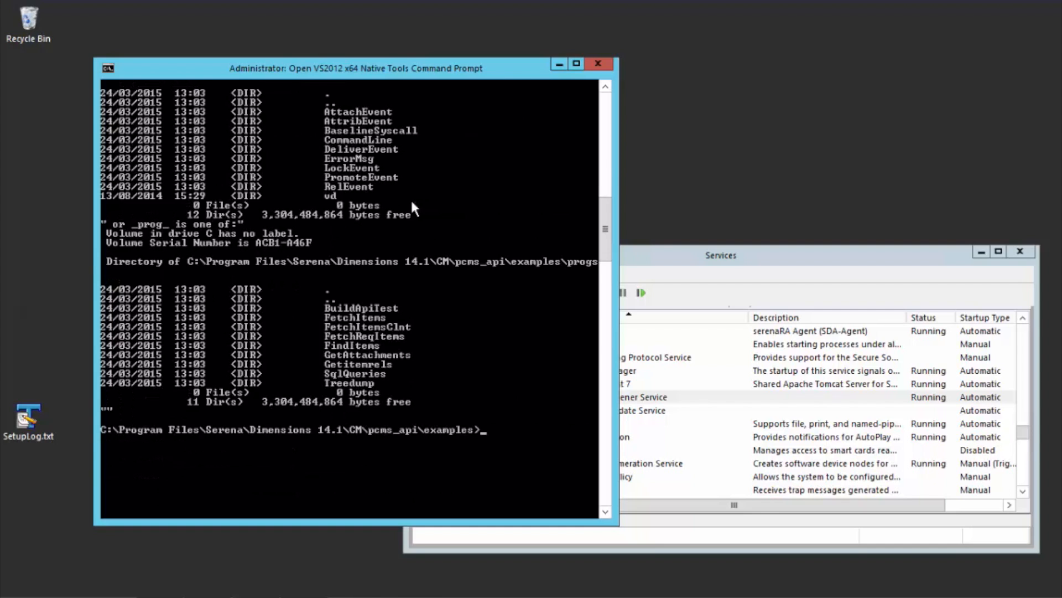
Step: Build the ErrorMsg event by running dm_make --no-cm ARCH=WIN64VC2010 TYPE=event EVENT=ErrorMsg all, checking the arguments against the makefile usage
{"action": "type", "text": "dm_make --no-cm ARCH"}
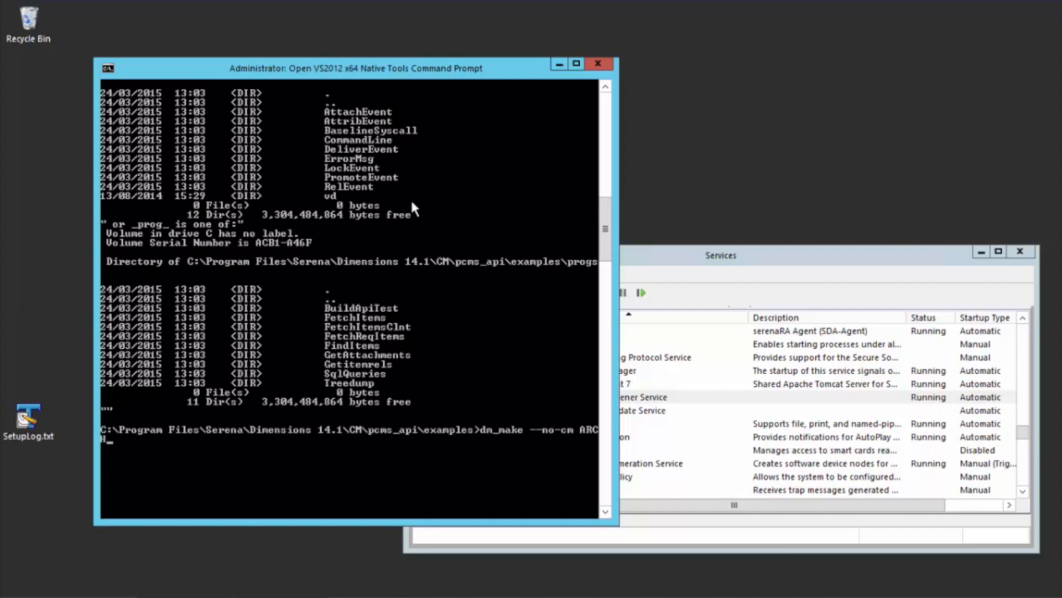
{"action": "type", "text": "=WIN64VC2010 TY"}
{"action": "type", "text": "P"}
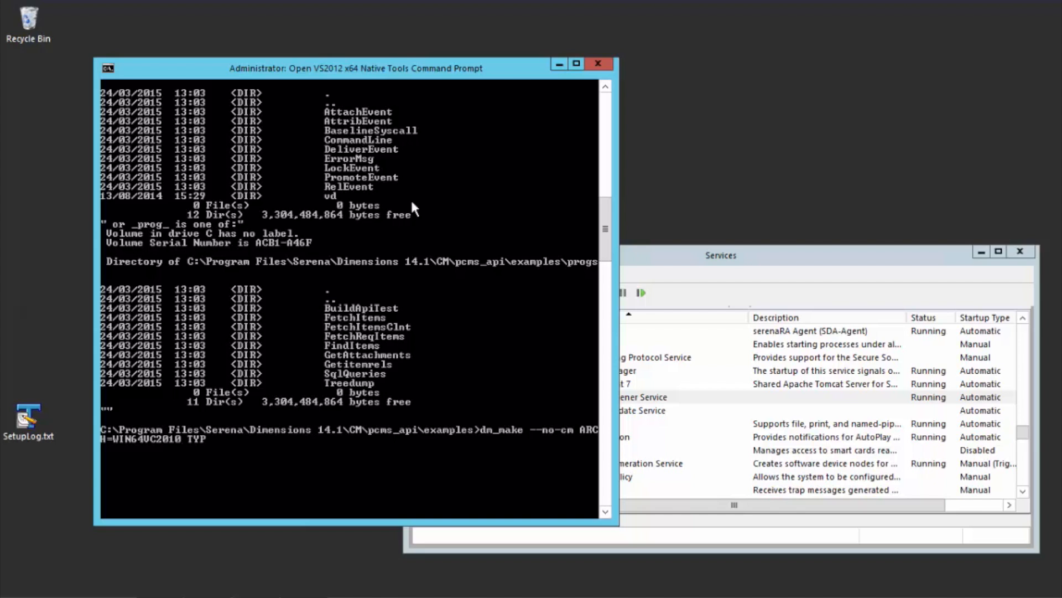
{"action": "type", "text": "E=event EVENT=Erro"}
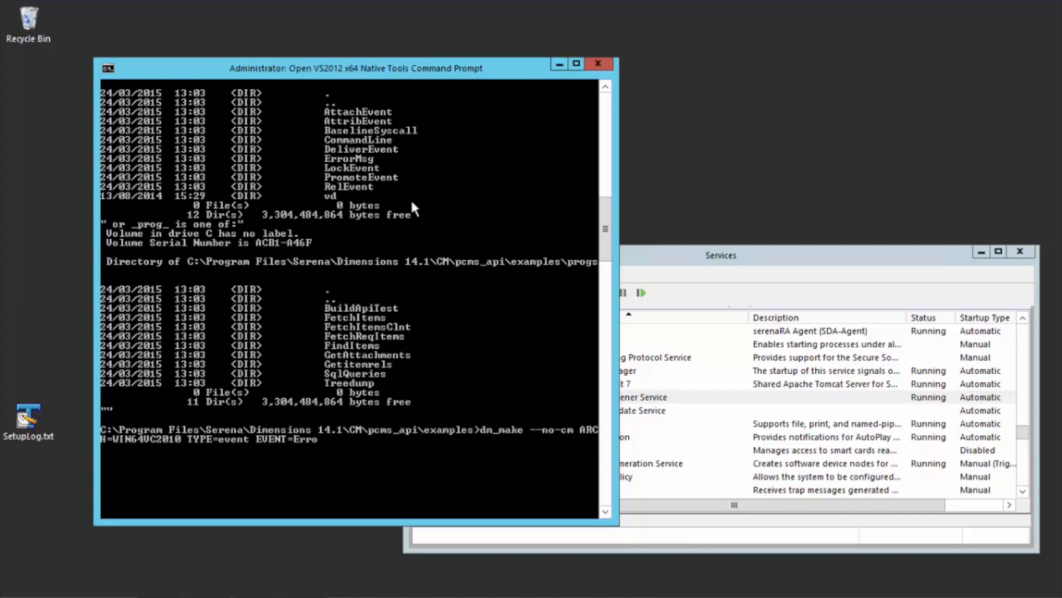
{"action": "type", "text": "rMsg all"}
{"action": "scroll", "coordinate": [410, 198], "scroll_direction": "up", "scroll_amount": 14}
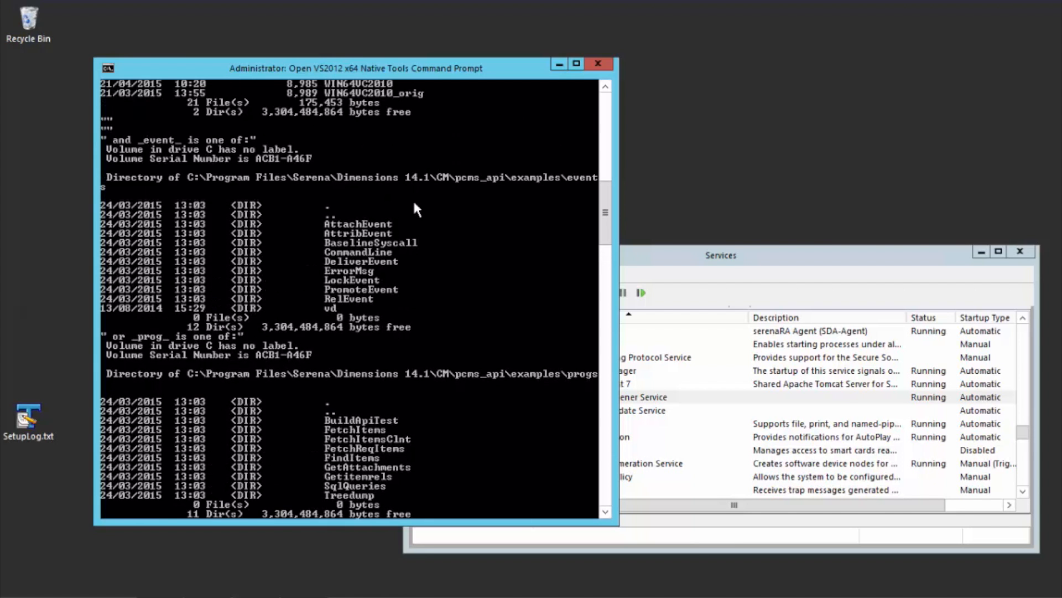
{"action": "scroll", "coordinate": [416, 209], "scroll_direction": "up", "scroll_amount": 10}
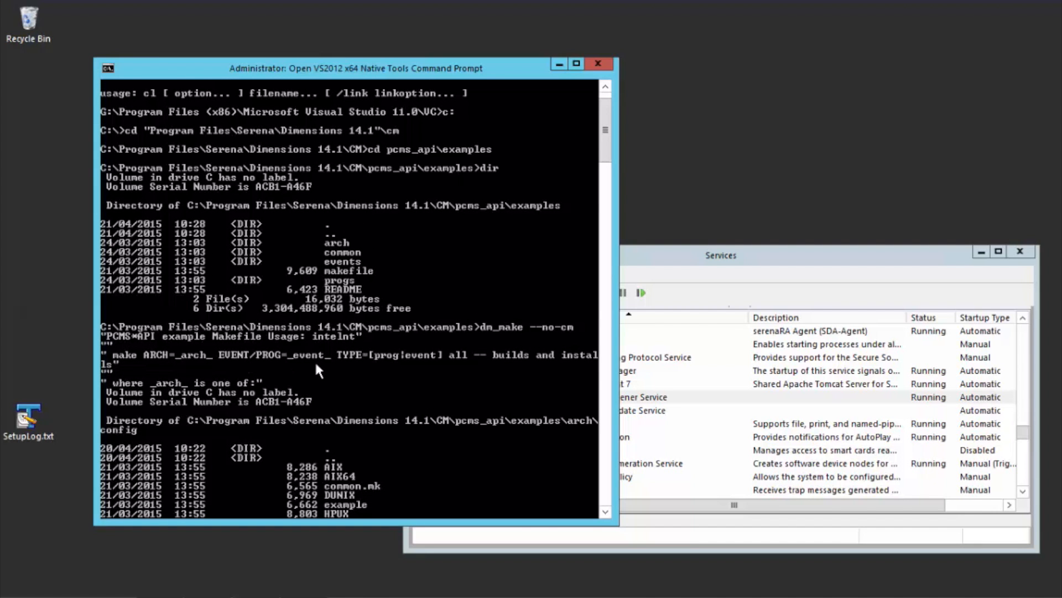
{"action": "scroll", "coordinate": [318, 357], "scroll_direction": "down", "scroll_amount": 19}
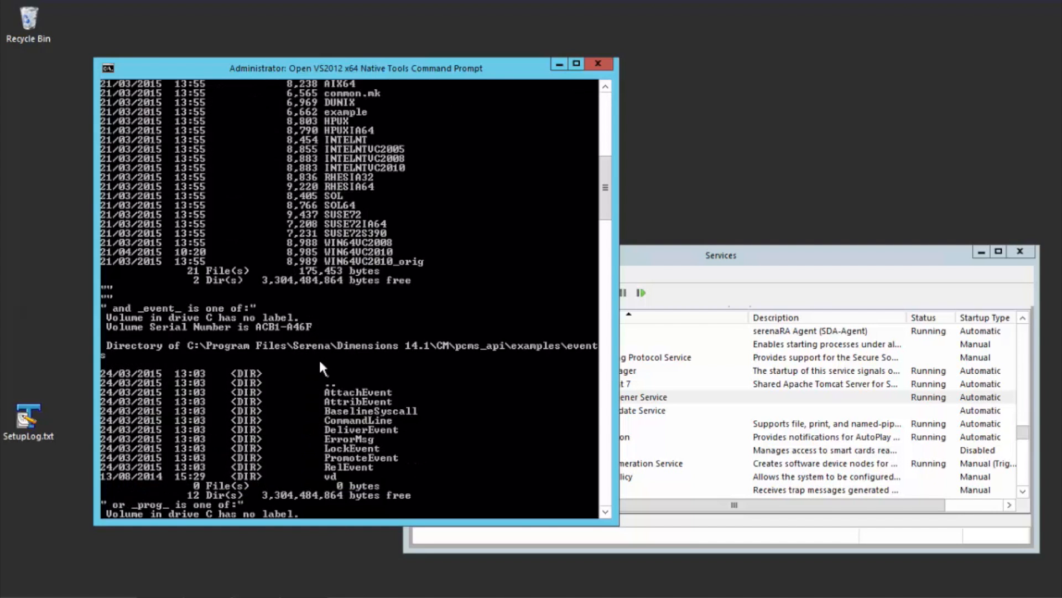
{"action": "scroll", "coordinate": [319, 358], "scroll_direction": "down", "scroll_amount": 8}
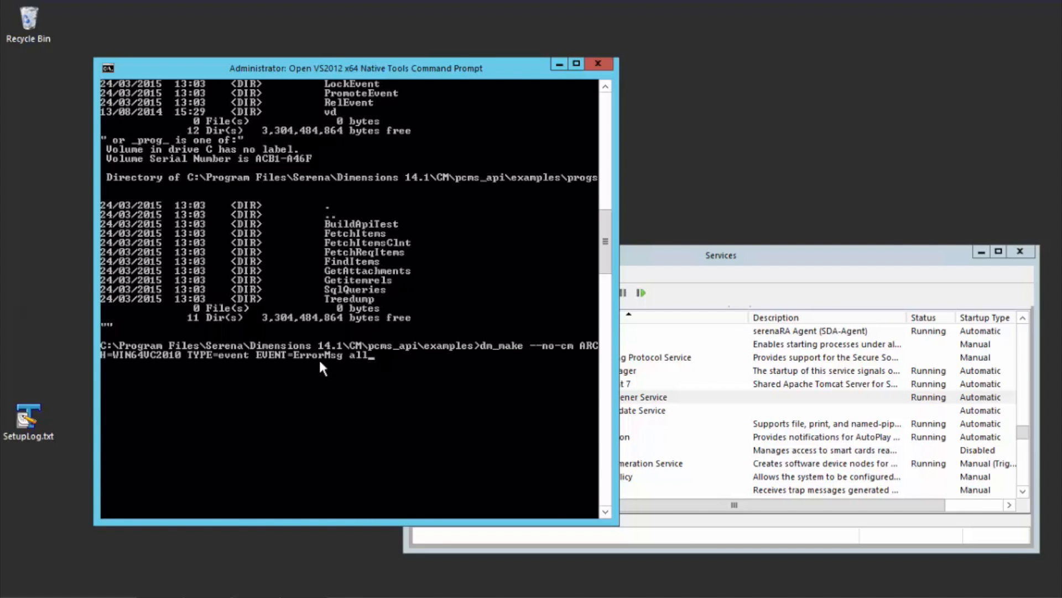
{"action": "key", "text": "Return"}
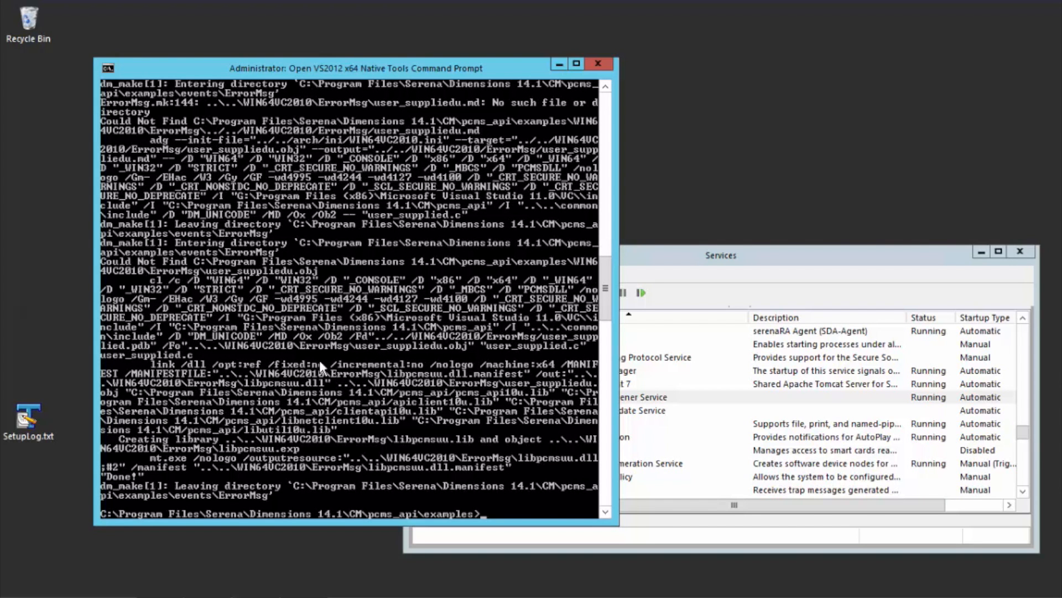
Step: Rerun the previous ErrorMsg dm_make build with MBCS_NEEDED added to produce the MBCS trigger variant
{"action": "key", "text": "Up"}
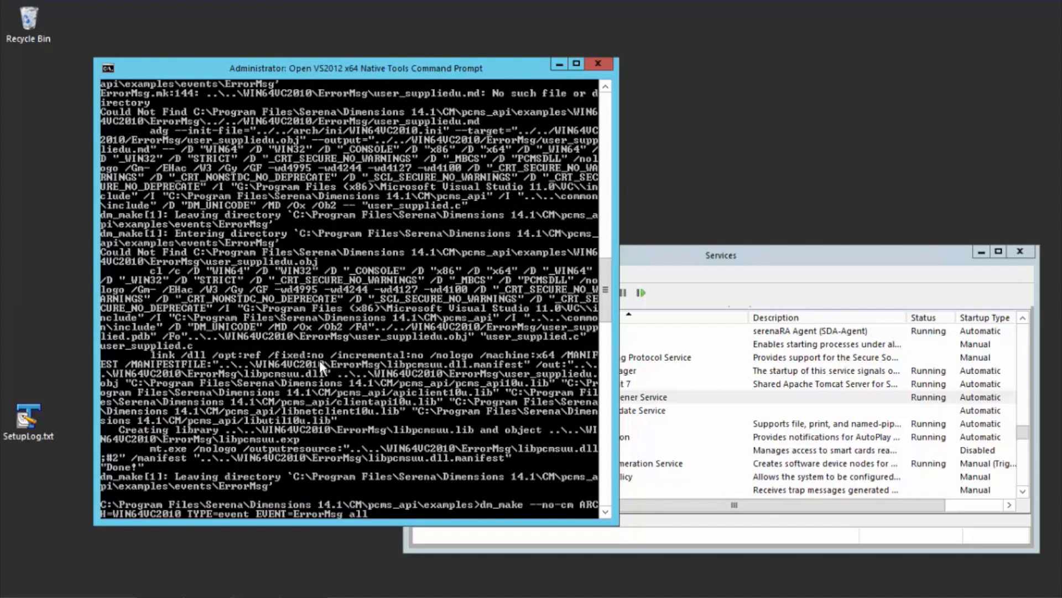
{"action": "type", "text": "MBCS_NEEDED=Y"}
{"action": "key", "text": "Return"}
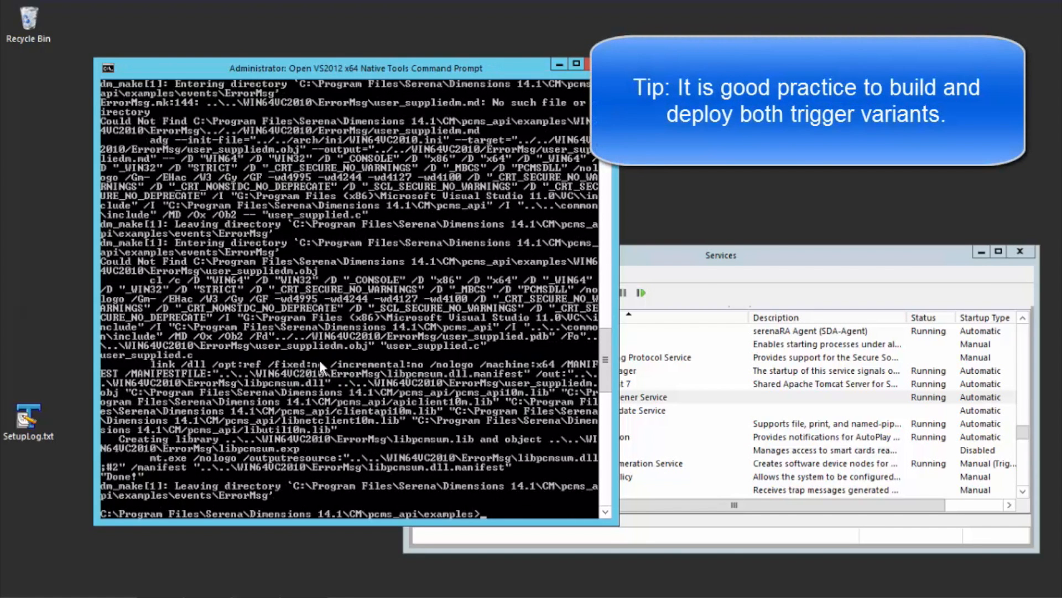
Step: Launch File Explorer in the current examples directory with explorer . and open the WIN64VC2010\ErrorMsg output folder
{"action": "type", "text": "explorer ."}
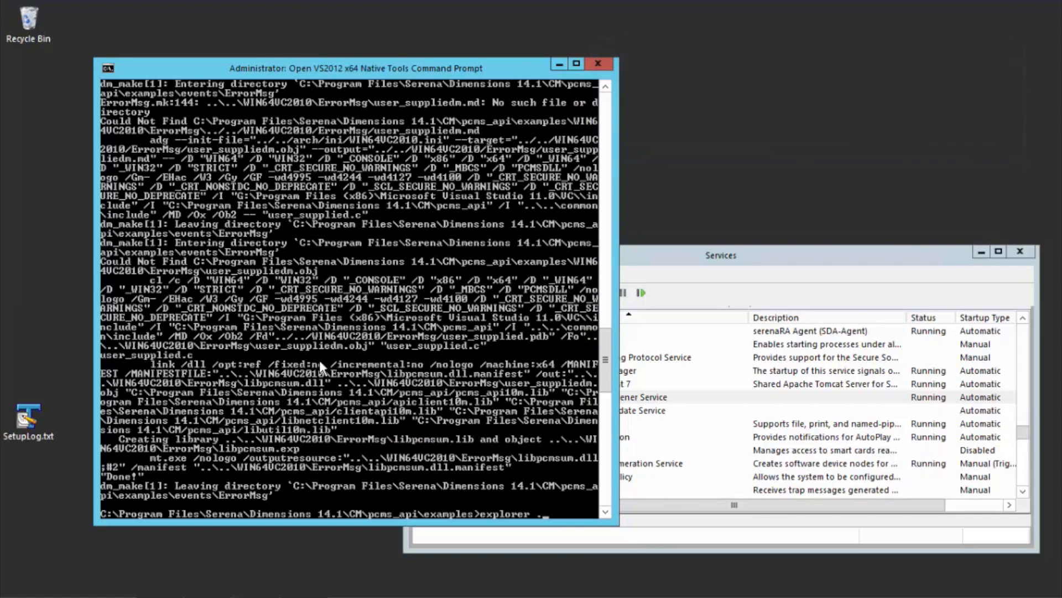
{"action": "key", "text": "Return"}
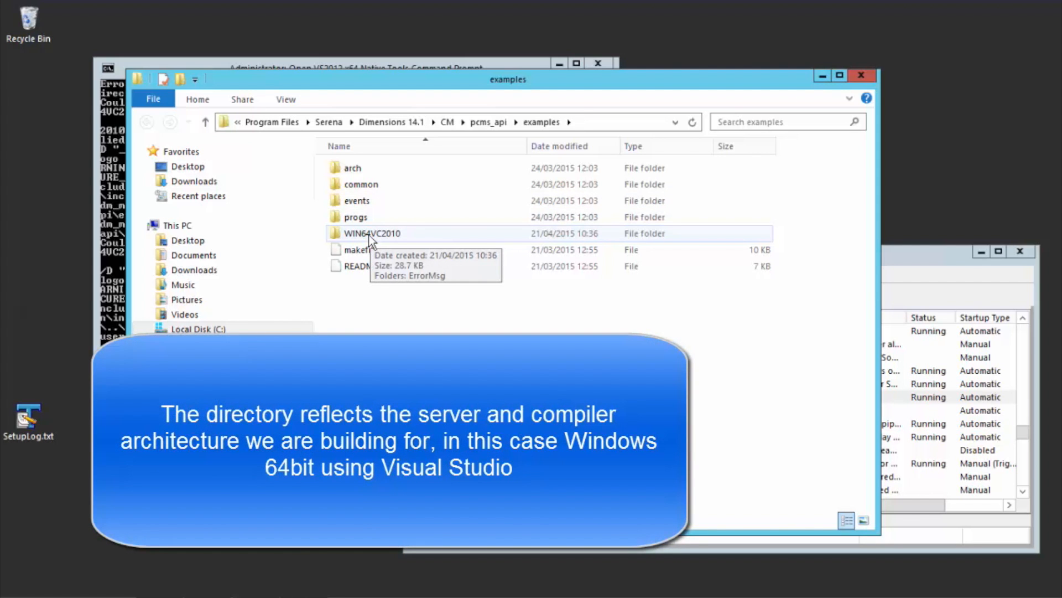
{"action": "double_click", "coordinate": [369, 235]}
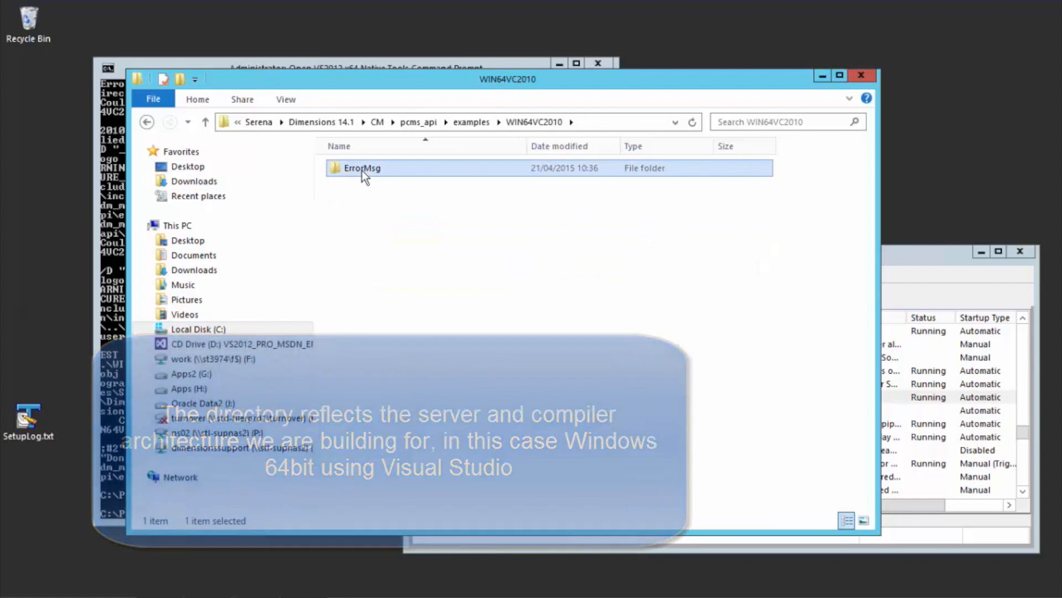
{"action": "double_click", "coordinate": [362, 169]}
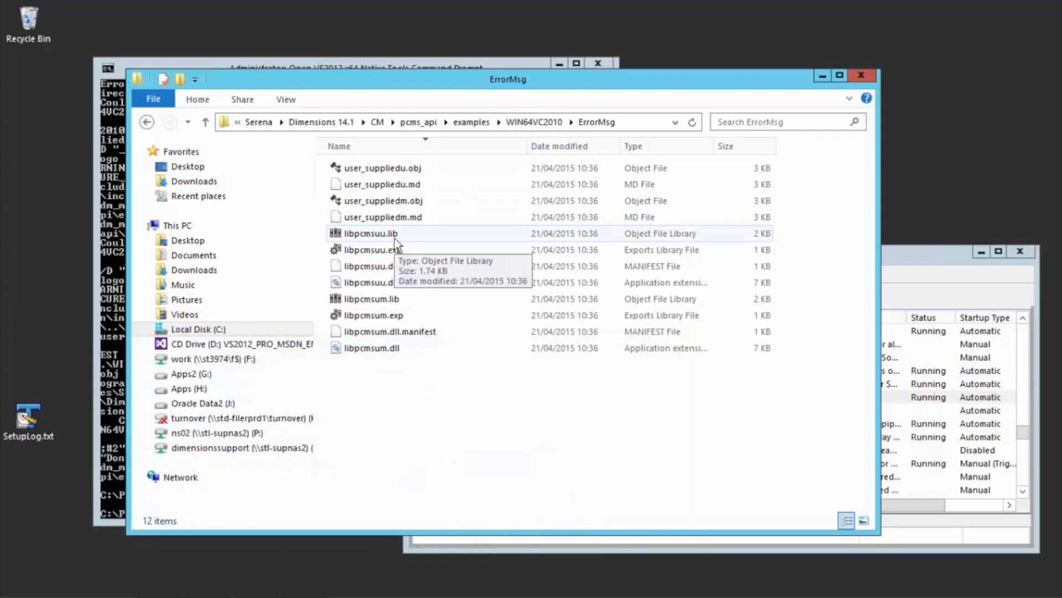
Step: Switch to the Services window and stop the Serena Dimensions Listener Service
{"action": "left_click", "coordinate": [908, 256]}
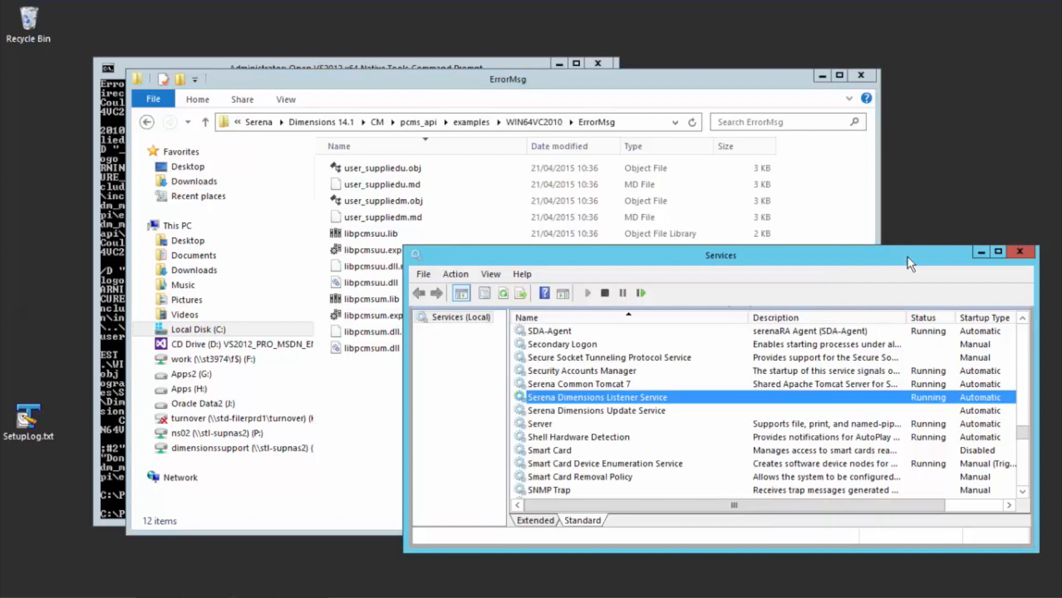
{"action": "right_click", "coordinate": [617, 398]}
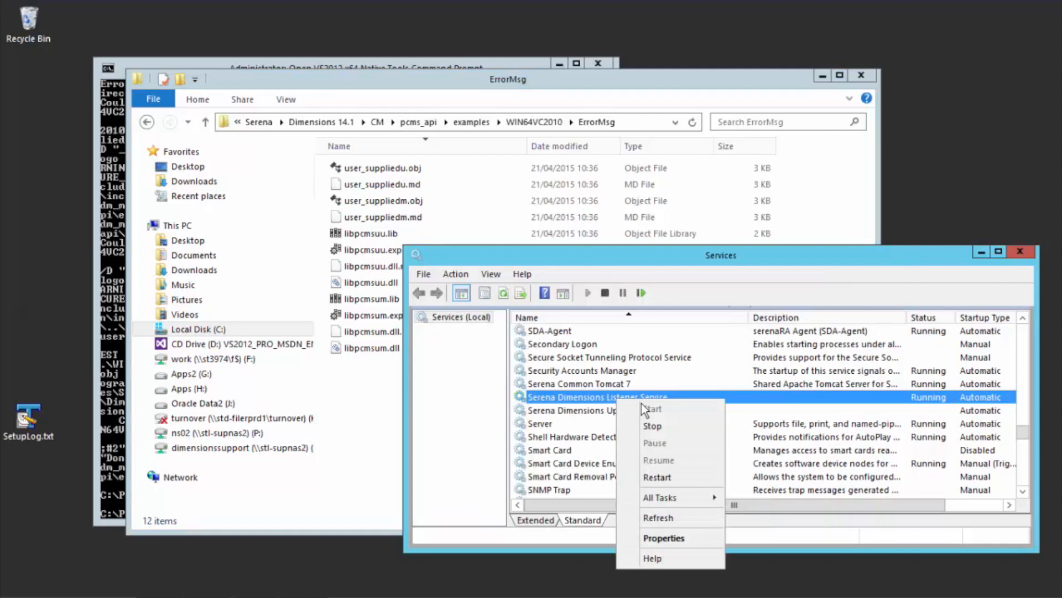
{"action": "left_click", "coordinate": [662, 428]}
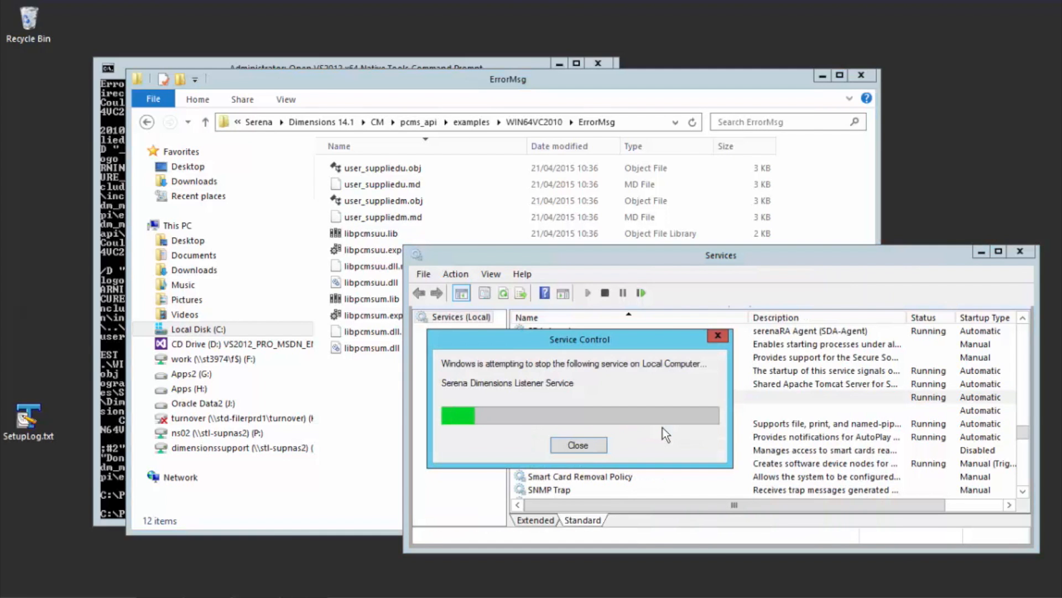
Step: Return to the ErrorMsg folder window and sort its files by type
{"action": "left_click", "coordinate": [382, 430]}
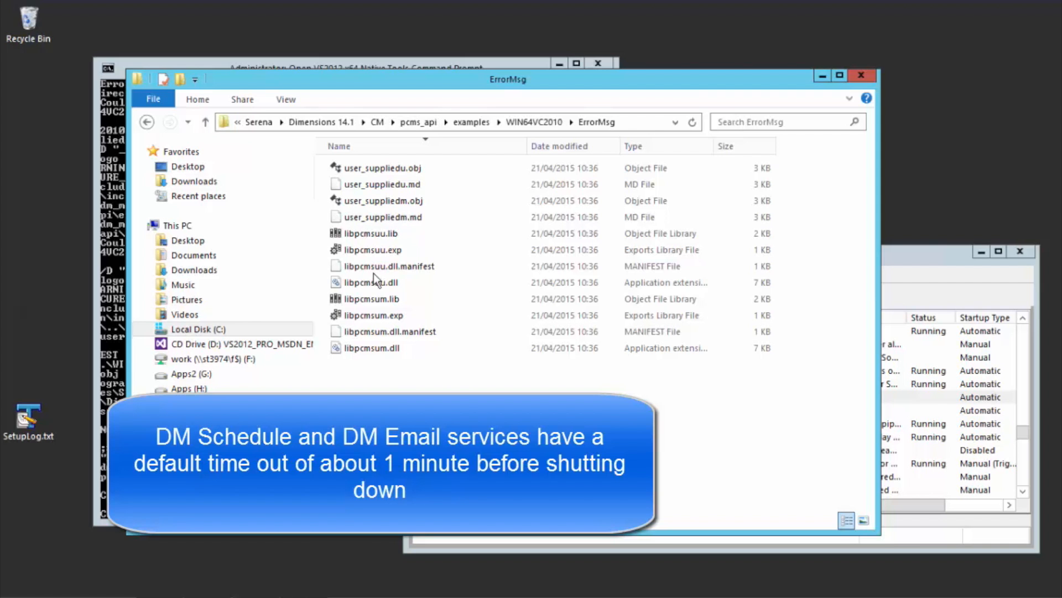
{"action": "left_click", "coordinate": [411, 151]}
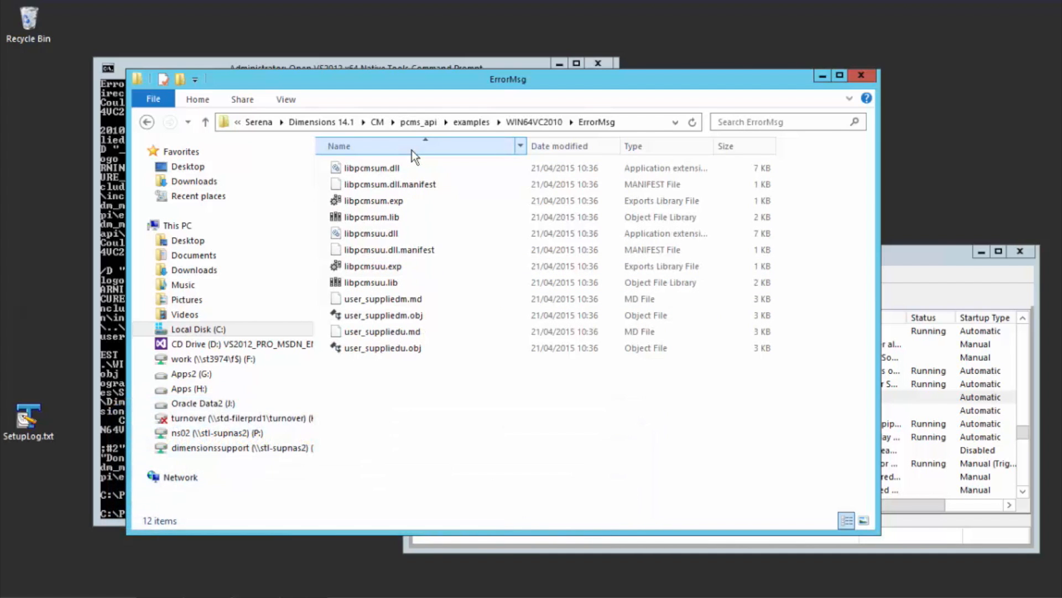
{"action": "left_click", "coordinate": [628, 149]}
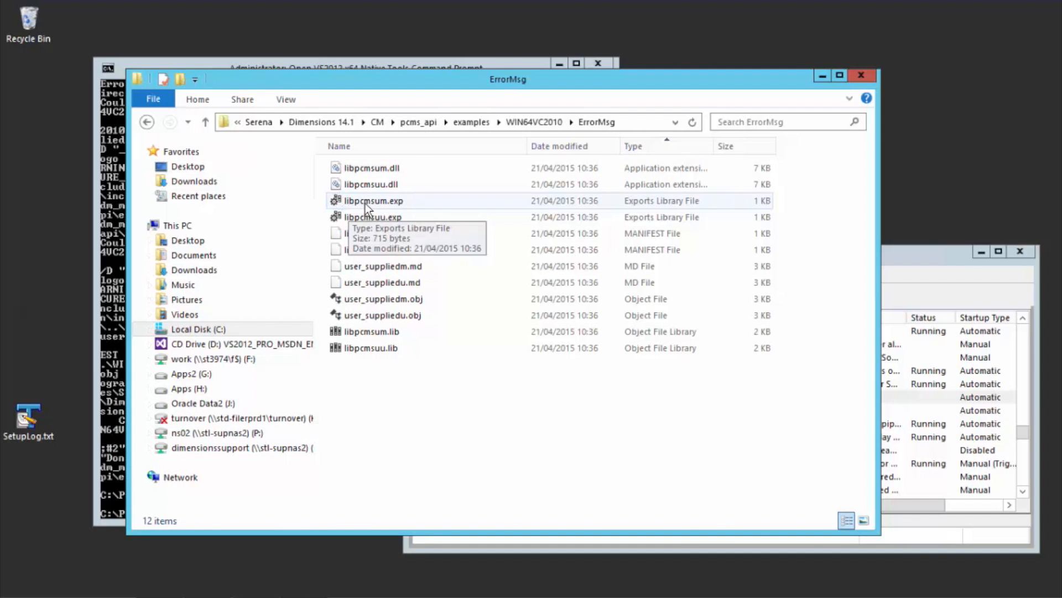
Step: Rename libpcmsuu.dll in the ErrorMsg folder to libpcmsu.dll
{"action": "left_click", "coordinate": [378, 184]}
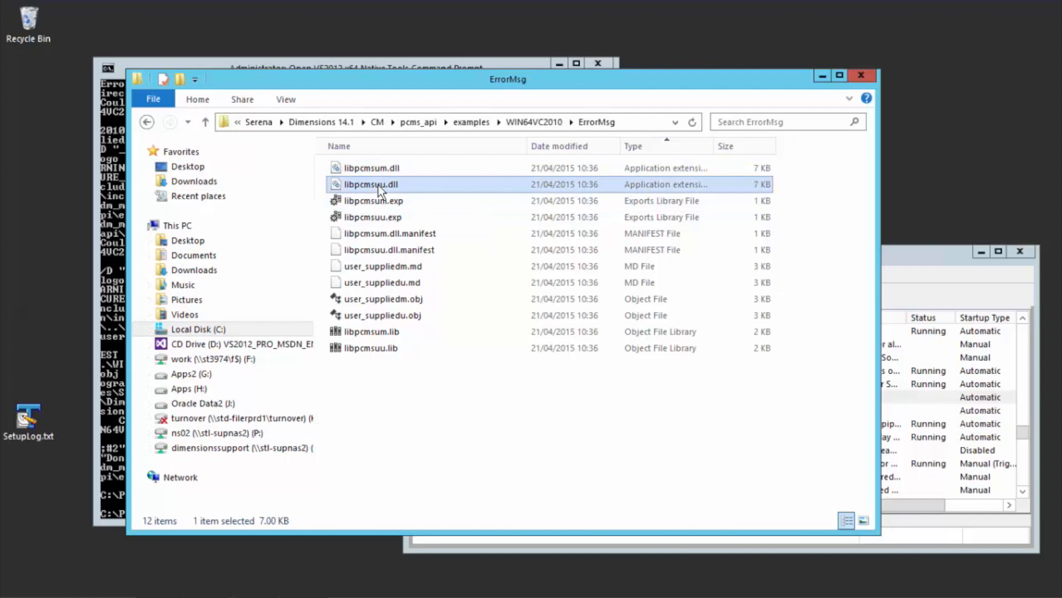
{"action": "left_click", "coordinate": [378, 185]}
{"action": "key", "text": "Right"}
{"action": "key", "text": "BackSpace"}
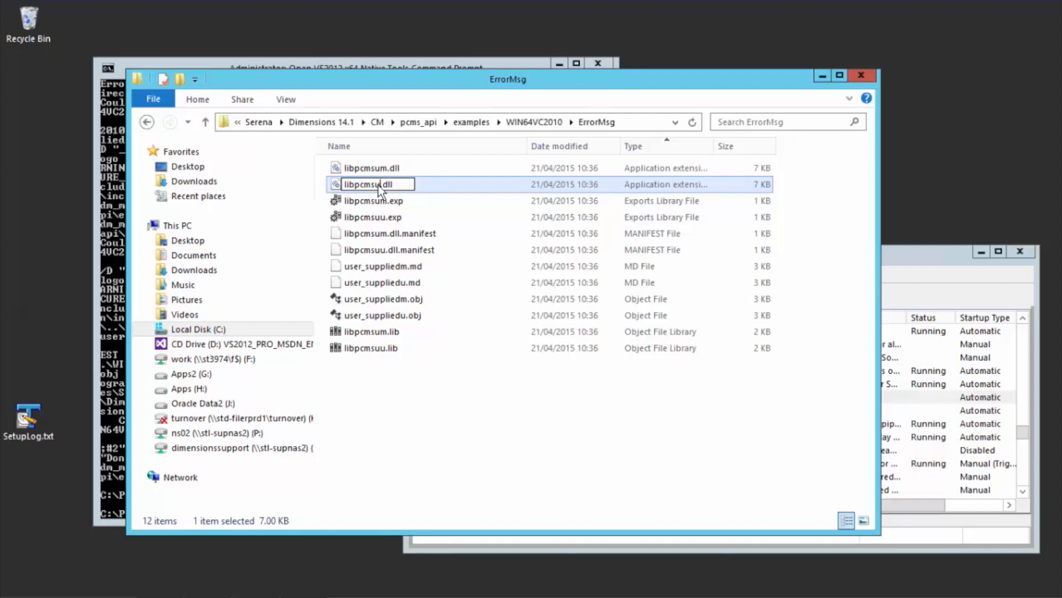
{"action": "key", "text": "Return"}
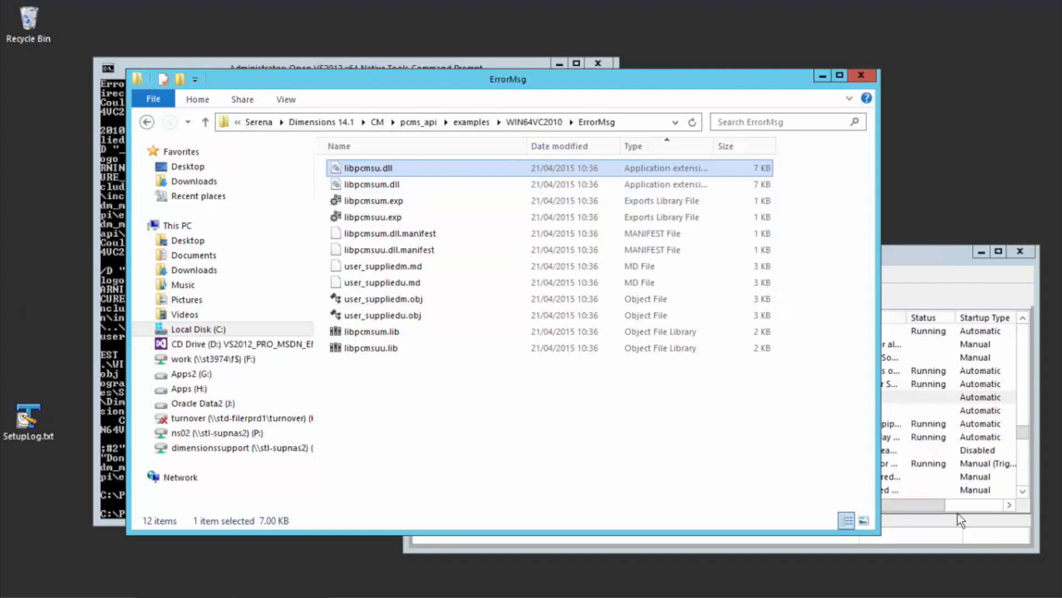
Step: Go up to the Dimensions CM folder and open its prog folder, keeping the files sorted by name in ascending order
{"action": "mouse_move", "coordinate": [984, 597]}
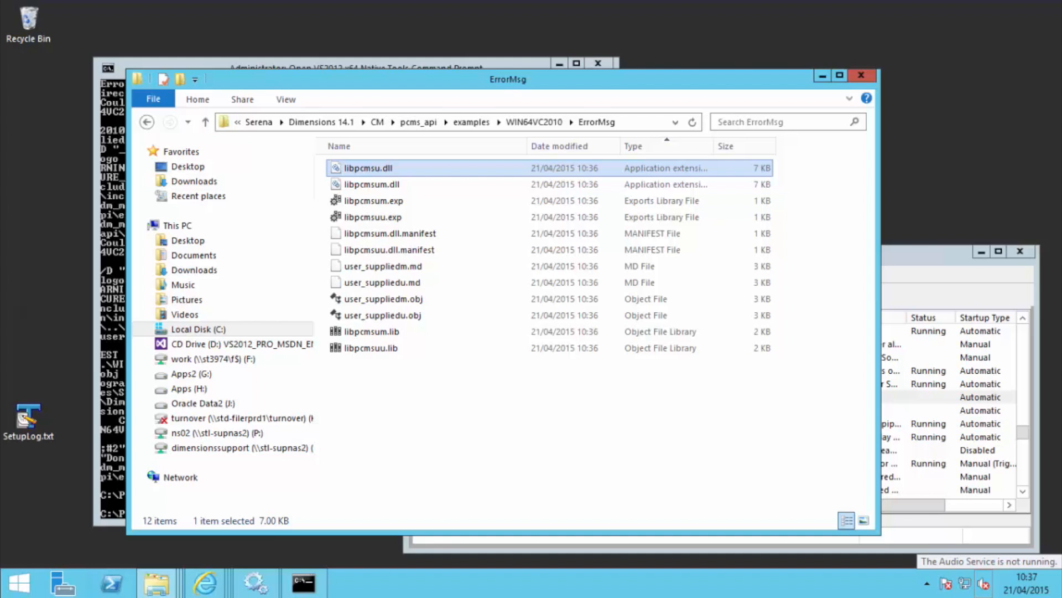
{"action": "left_click", "coordinate": [378, 123]}
{"action": "mouse_move", "coordinate": [487, 597]}
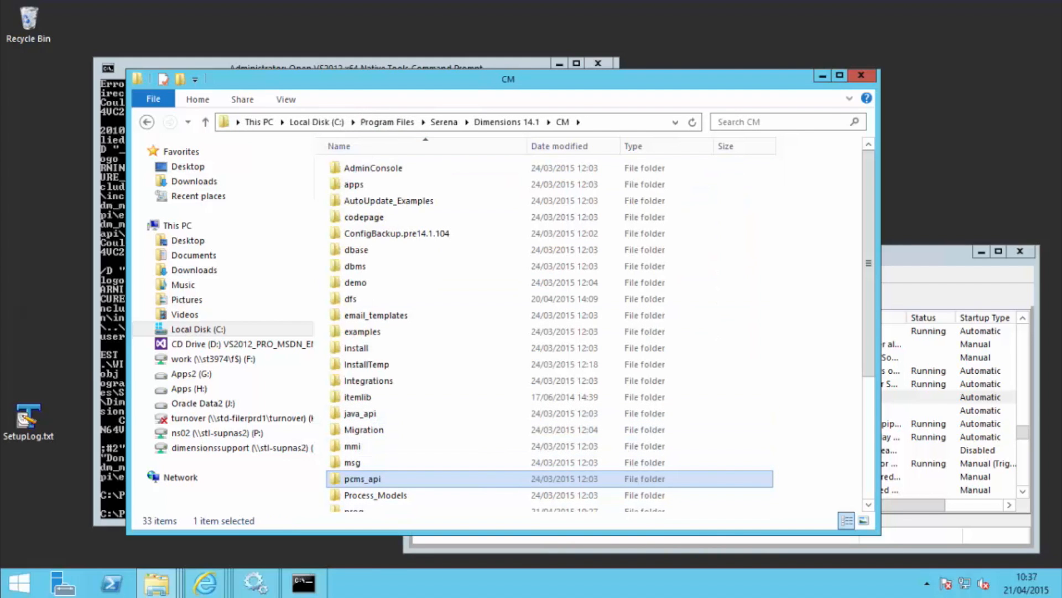
{"action": "left_click", "coordinate": [403, 509]}
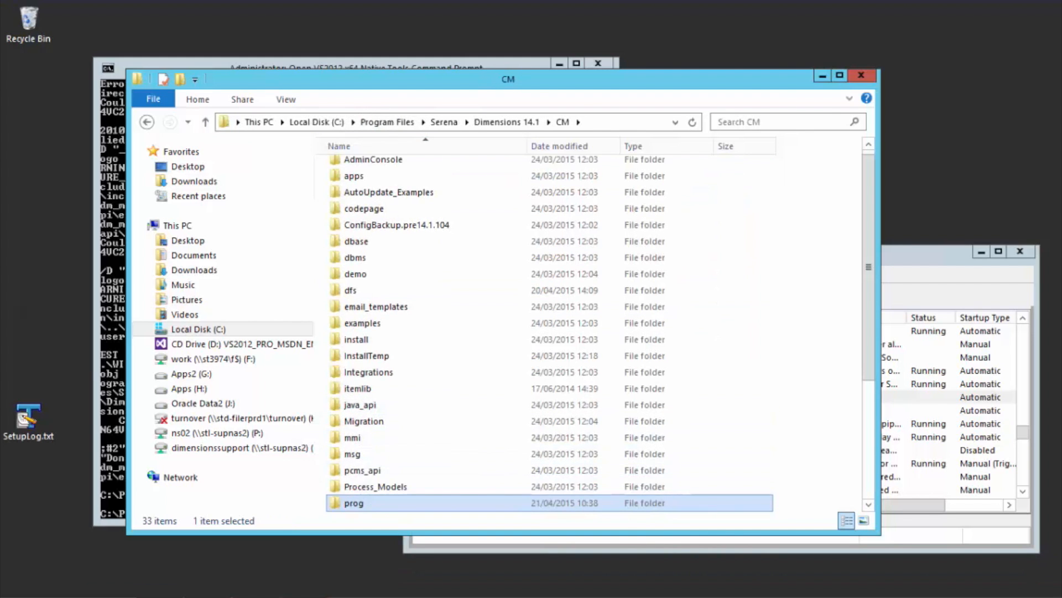
{"action": "double_click", "coordinate": [374, 506]}
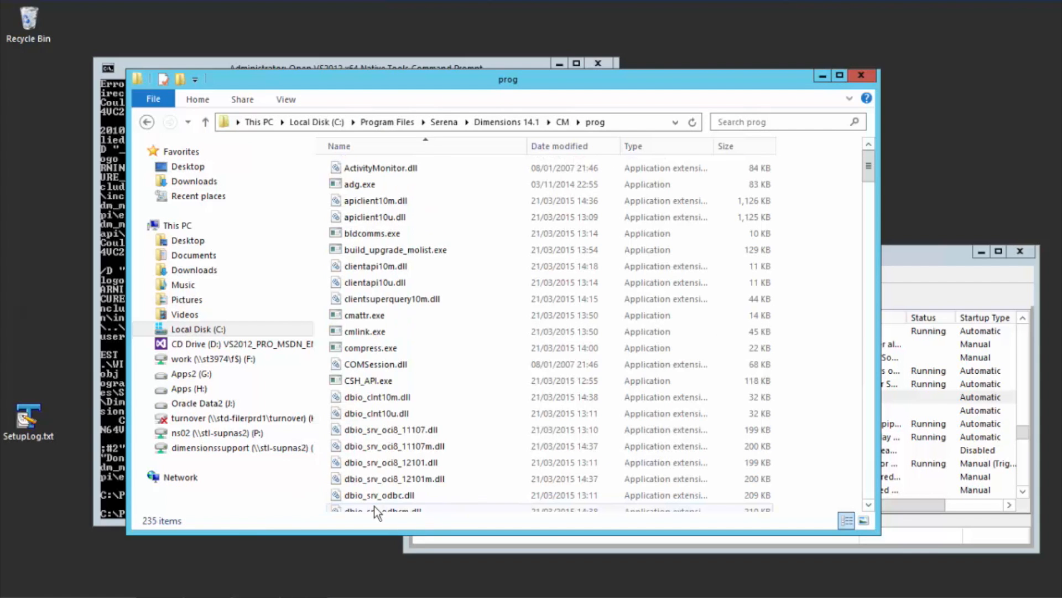
{"action": "left_click", "coordinate": [410, 144]}
{"action": "left_click", "coordinate": [410, 143]}
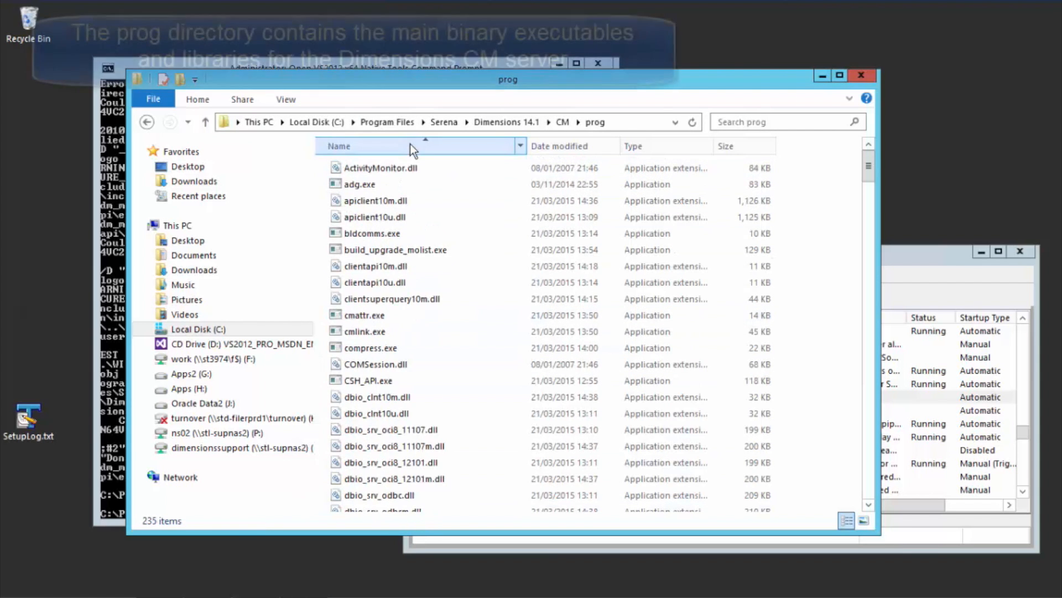
Step: Find the existing trigger libraries in the prog folder and rename libpcmsu.dll to libpcmsu.dll_orig
{"action": "scroll", "coordinate": [411, 300], "scroll_direction": "down", "scroll_amount": 20}
{"action": "scroll", "coordinate": [411, 304], "scroll_direction": "down", "scroll_amount": 12}
{"action": "scroll", "coordinate": [411, 304], "scroll_direction": "down", "scroll_amount": 8}
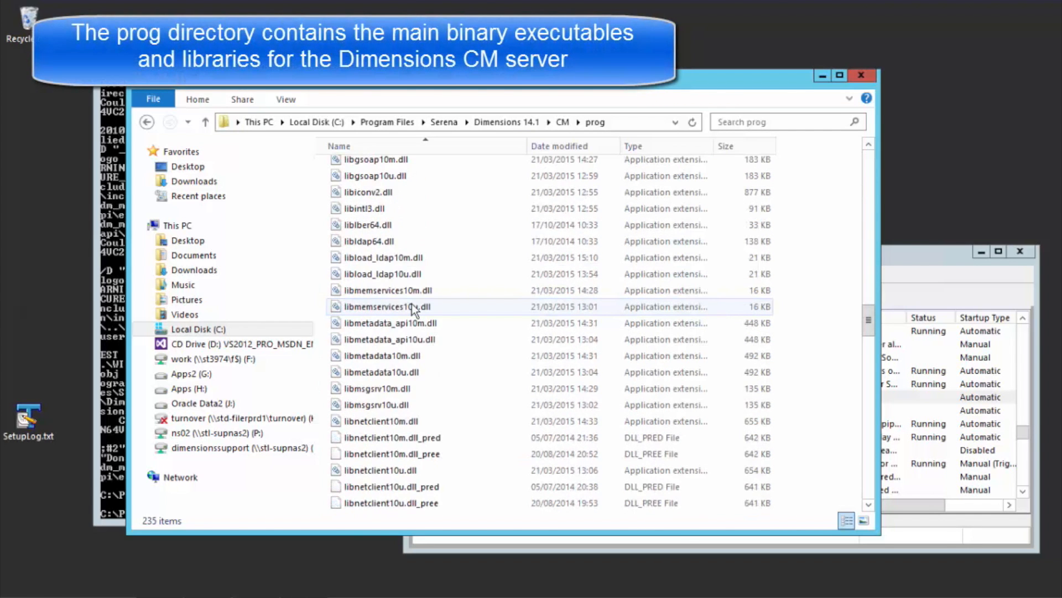
{"action": "scroll", "coordinate": [411, 304], "scroll_direction": "down", "scroll_amount": 1}
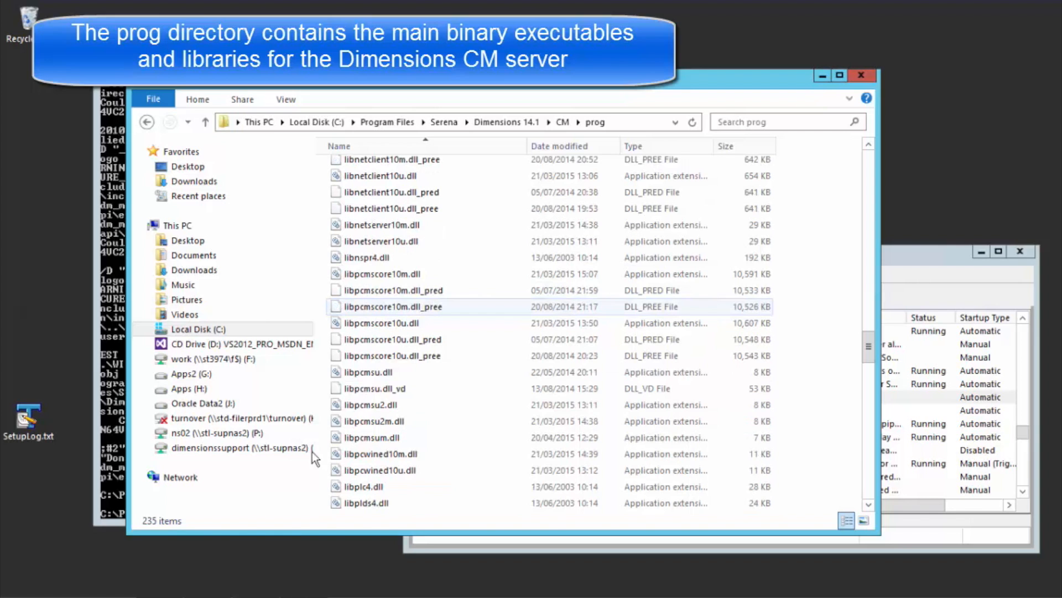
{"action": "left_click", "coordinate": [369, 374]}
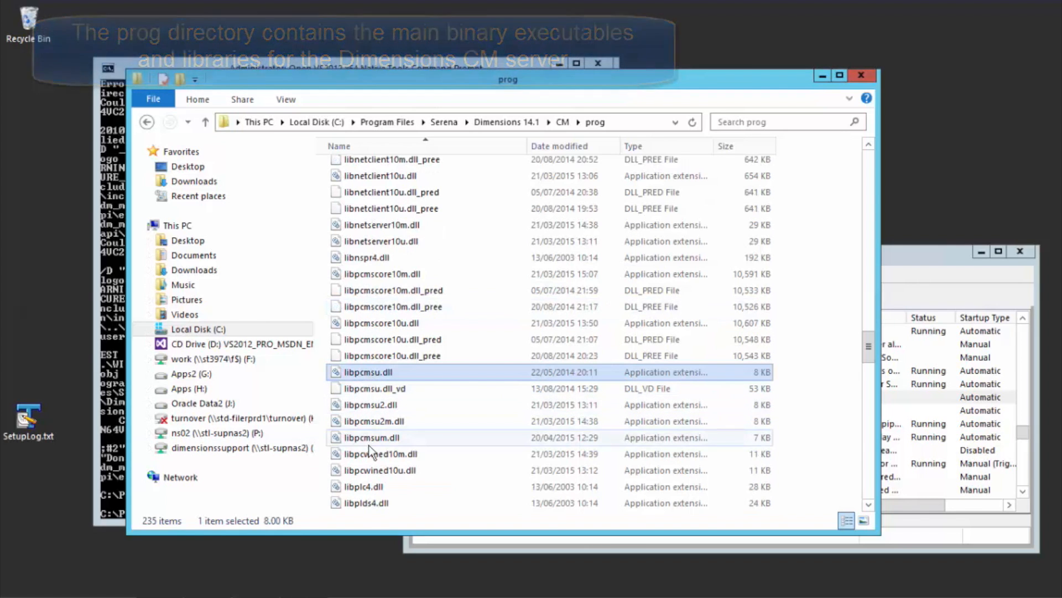
{"action": "left_click", "coordinate": [371, 437]}
{"action": "left_click", "coordinate": [362, 373]}
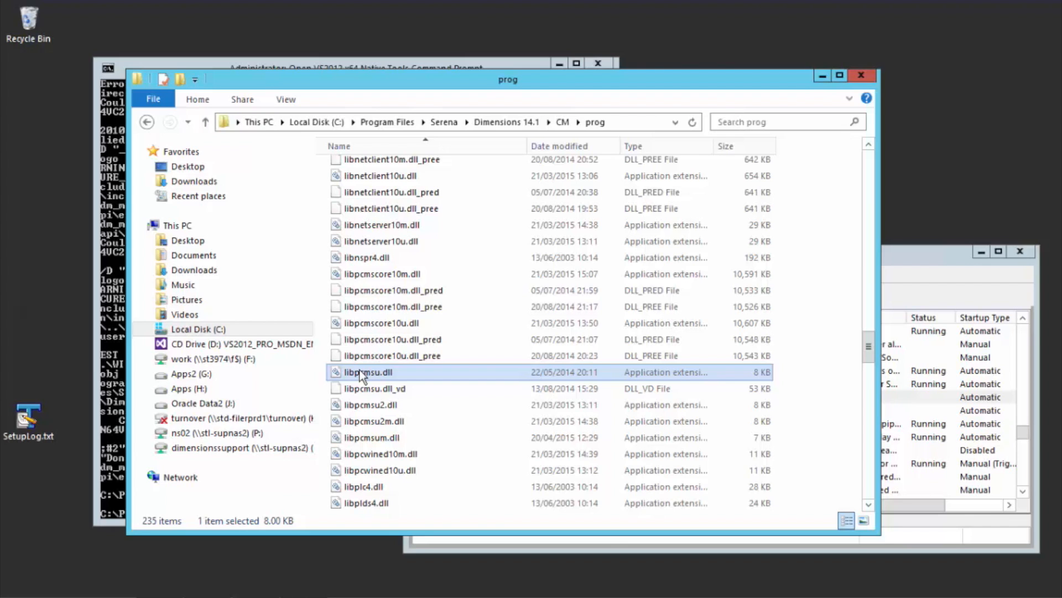
{"action": "left_click", "coordinate": [361, 374]}
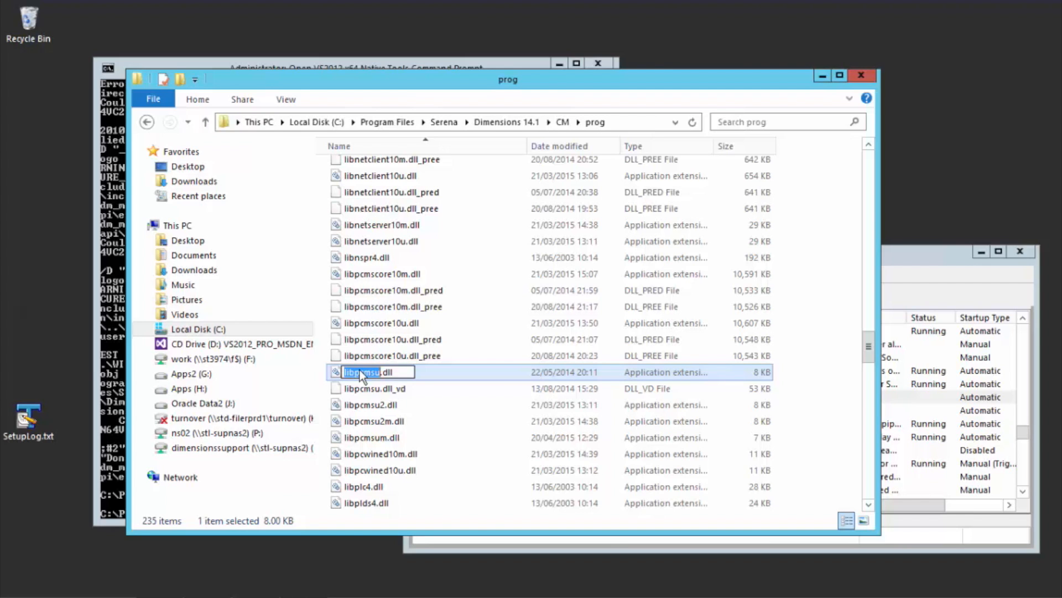
{"action": "left_click", "coordinate": [404, 373]}
{"action": "type", "text": "_orig"}
{"action": "key", "text": "Return"}
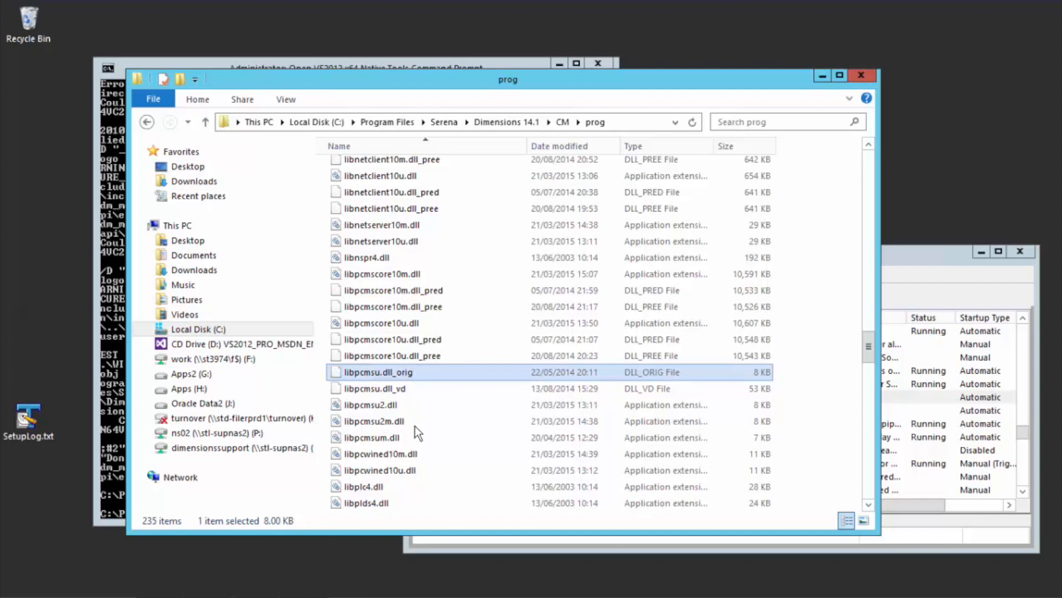
Step: Rename libpcmsum.dll in the prog folder to libpcmsum.dll_orig
{"action": "left_click", "coordinate": [382, 439]}
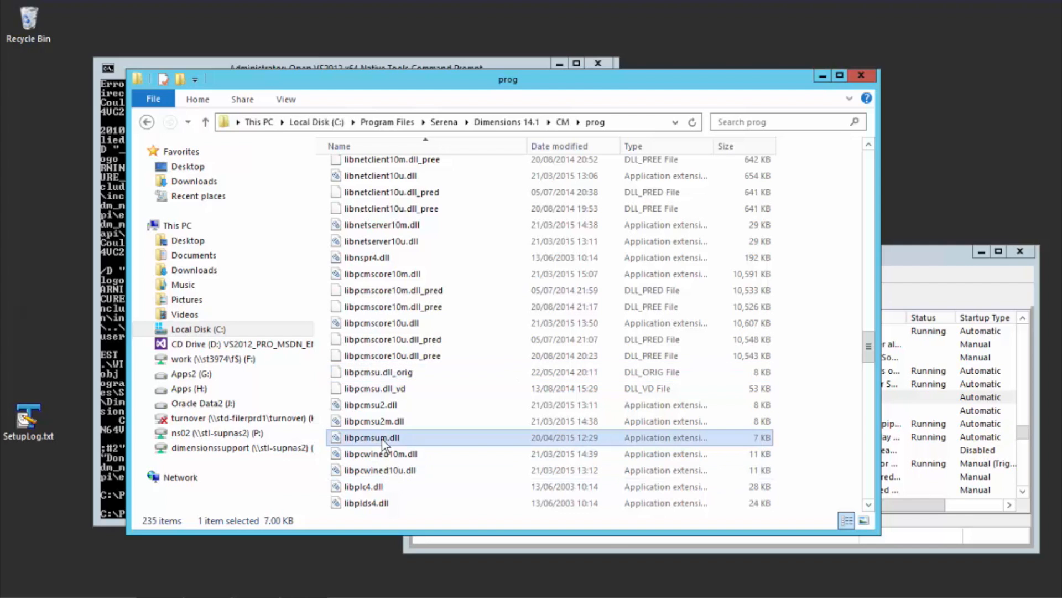
{"action": "left_click", "coordinate": [382, 439]}
{"action": "key", "text": "End"}
{"action": "type", "text": "_orig"}
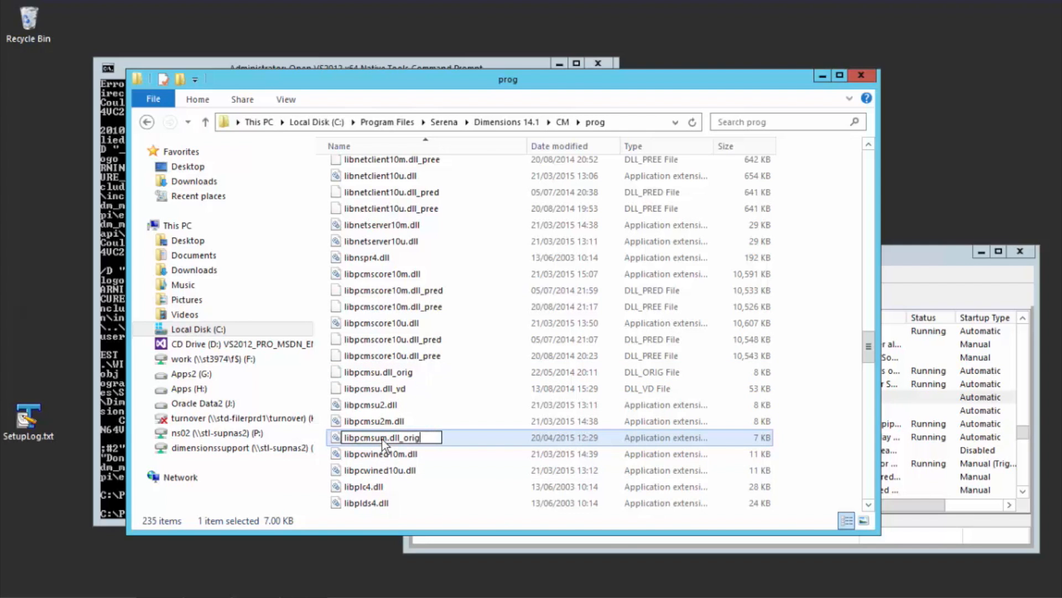
{"action": "key", "text": "Return"}
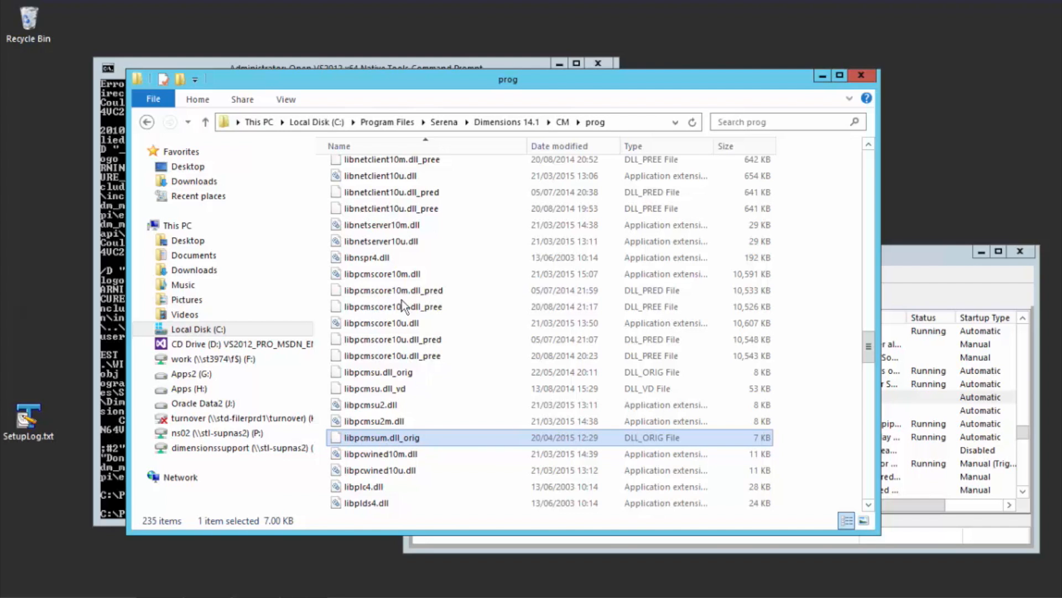
Step: Go to CM\pcms_api\examples\WIN64VC2010\ErrorMsg and copy the built libpcmsu.dll and libpcmsum.dll files
{"action": "left_click", "coordinate": [562, 123]}
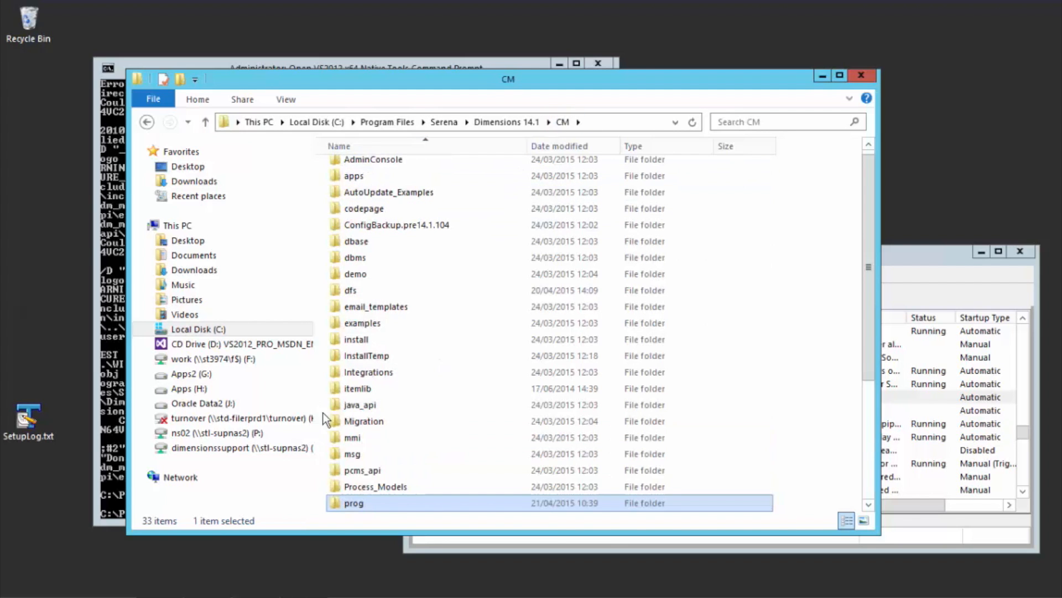
{"action": "double_click", "coordinate": [363, 472]}
{"action": "double_click", "coordinate": [365, 171]}
{"action": "double_click", "coordinate": [370, 235]}
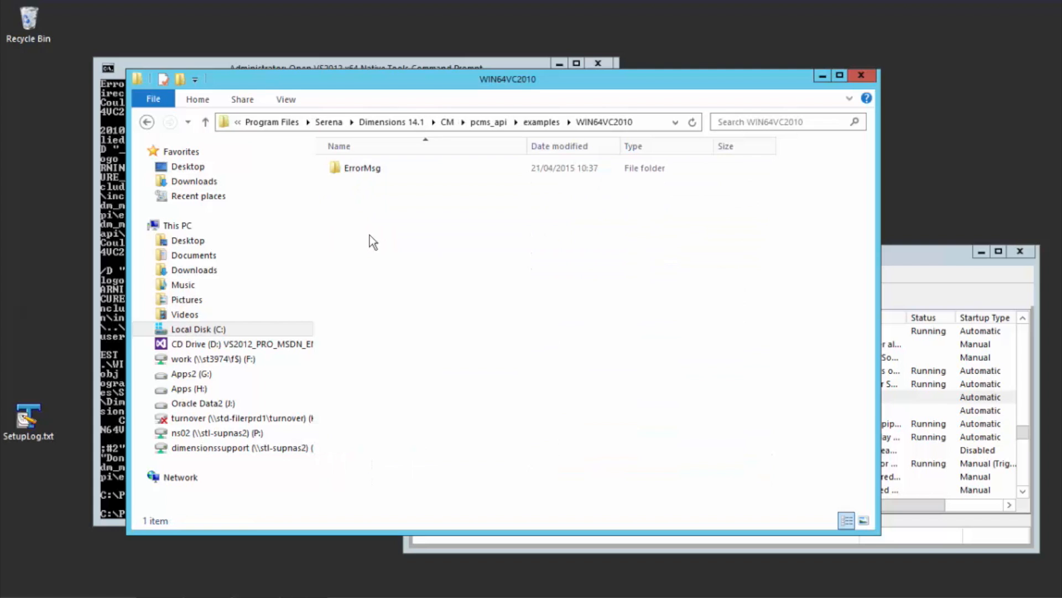
{"action": "double_click", "coordinate": [351, 170]}
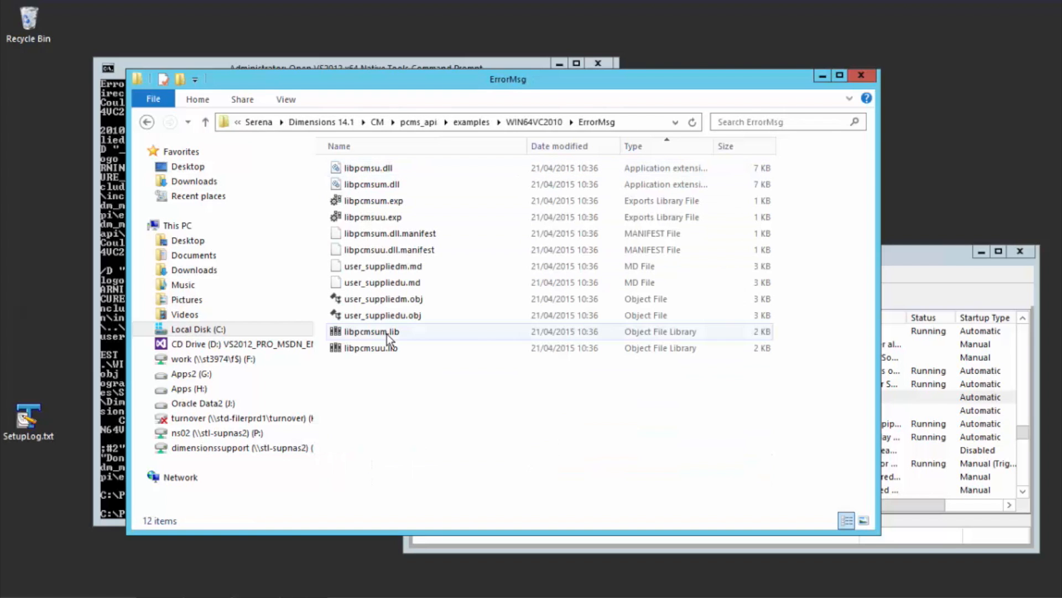
{"action": "left_click", "coordinate": [369, 184]}
{"action": "left_click", "coordinate": [370, 168], "text": "shift"}
{"action": "right_click", "coordinate": [369, 183]}
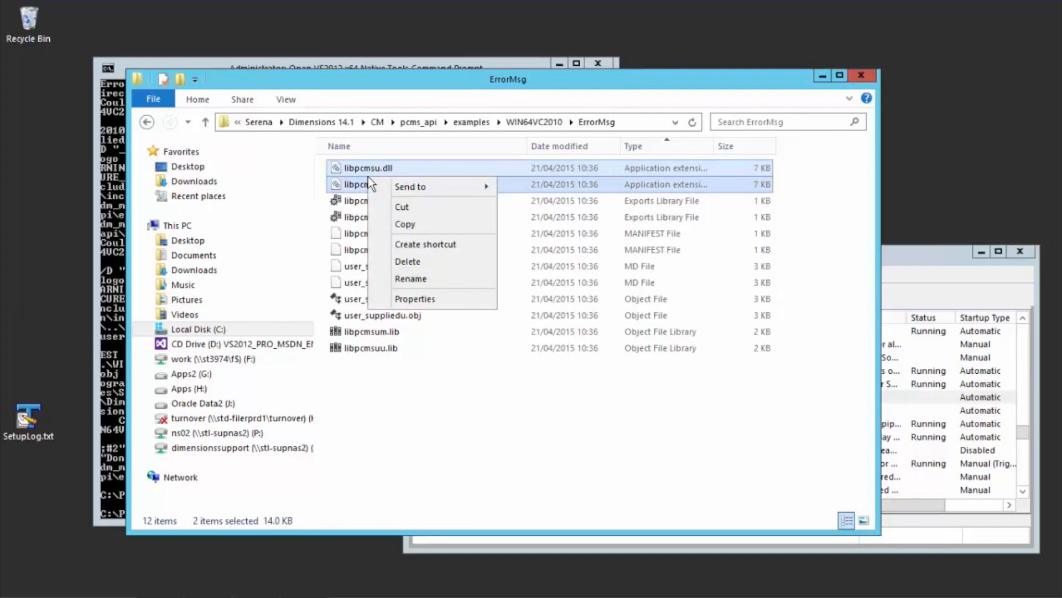
{"action": "left_click", "coordinate": [413, 225]}
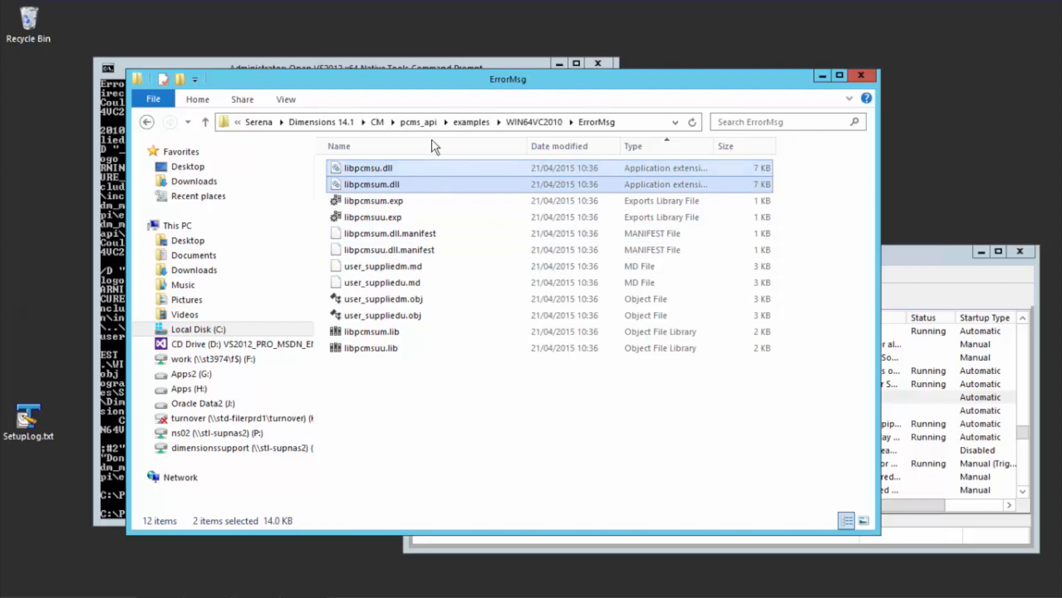
Step: Return to the CM prog folder, paste the two copied trigger DLLs there and check them among the libpcmsu files
{"action": "left_click", "coordinate": [379, 123]}
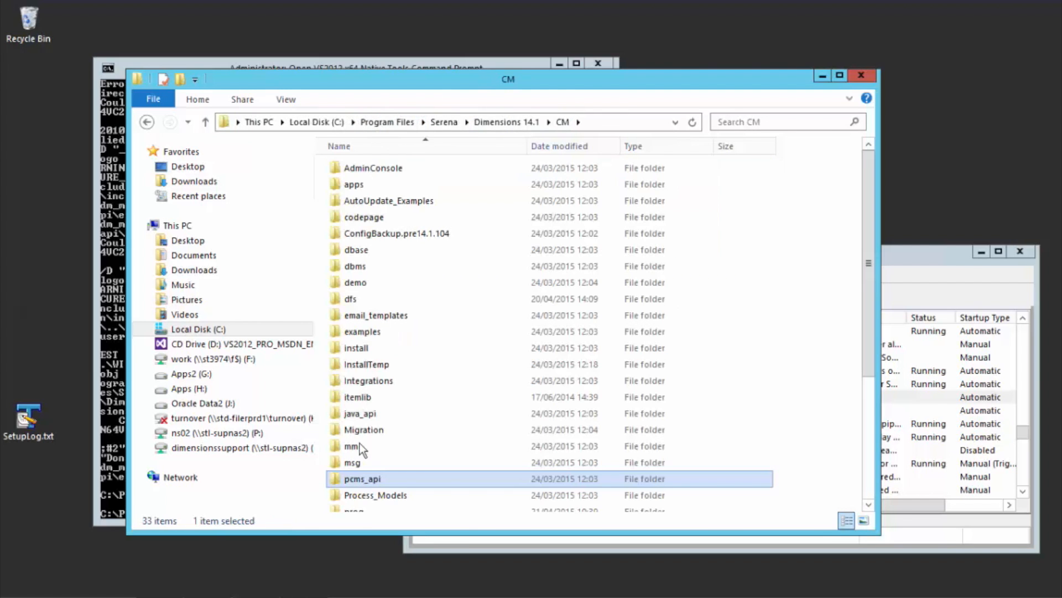
{"action": "scroll", "coordinate": [364, 486], "scroll_direction": "down", "scroll_amount": 1}
{"action": "double_click", "coordinate": [362, 474]}
{"action": "right_click", "coordinate": [463, 404]}
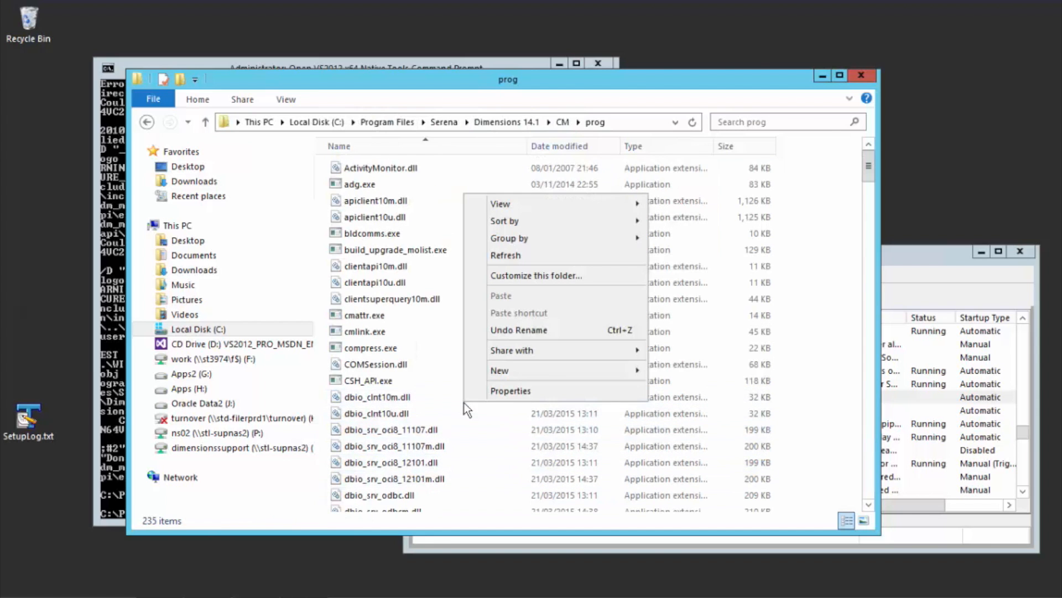
{"action": "left_click", "coordinate": [452, 349]}
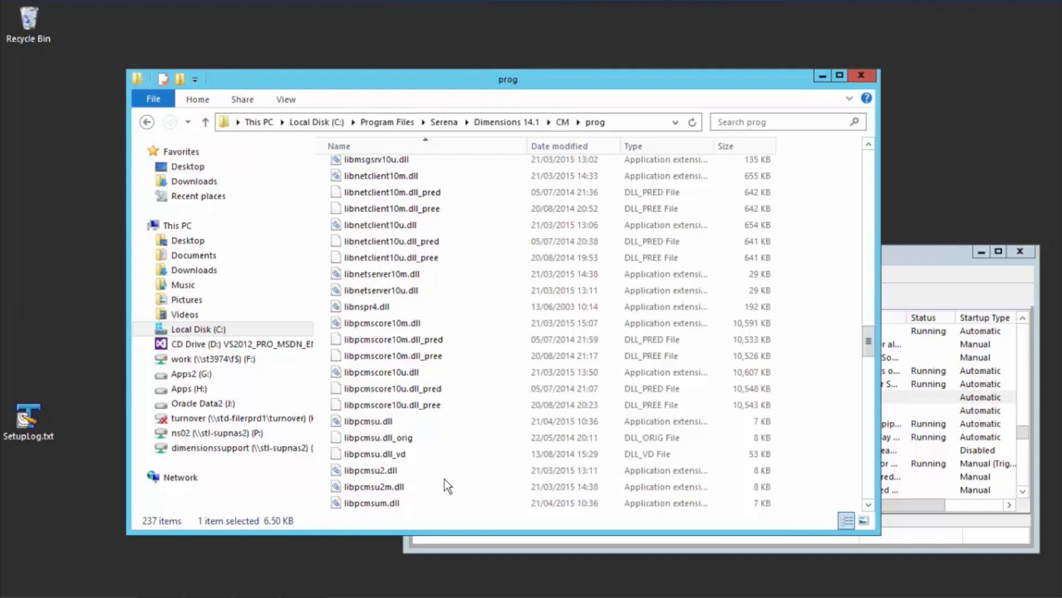
{"action": "left_click", "coordinate": [868, 506]}
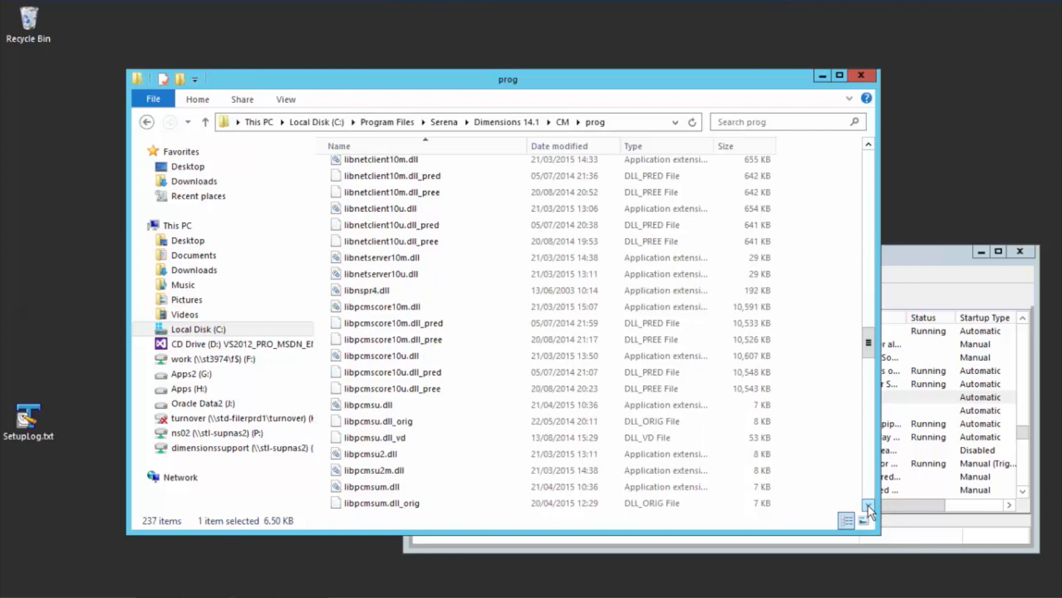
Step: Switch to the Services window and start the Serena Dimensions Listener Service
{"action": "left_click", "coordinate": [924, 258]}
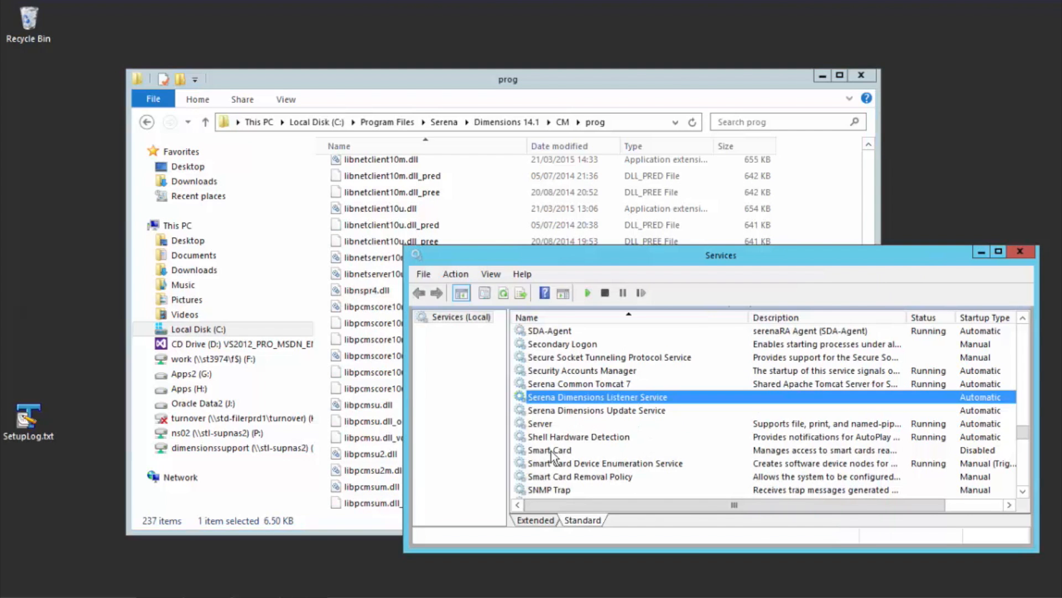
{"action": "right_click", "coordinate": [593, 398]}
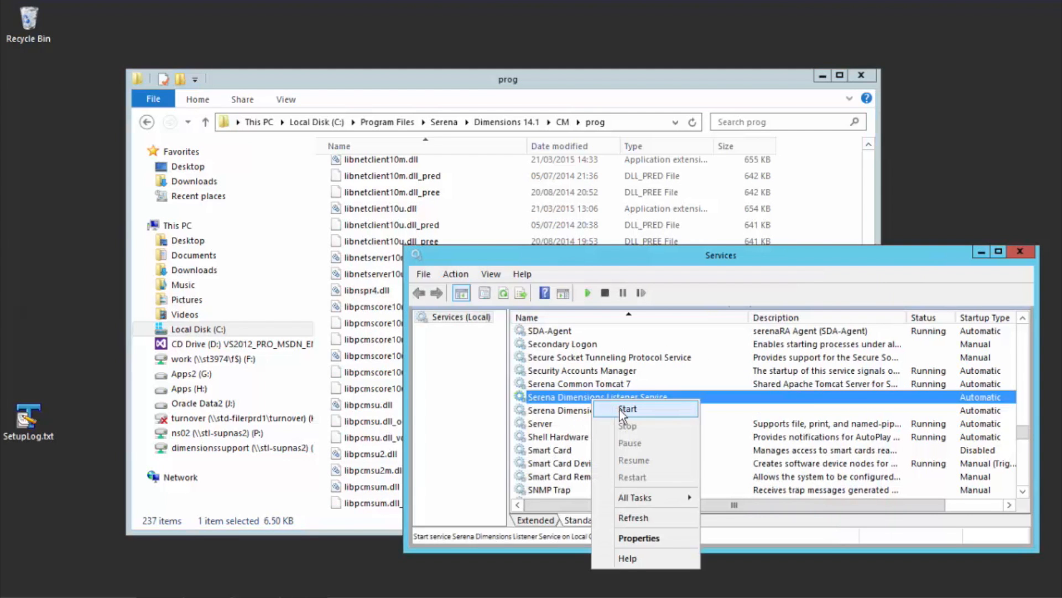
{"action": "left_click", "coordinate": [620, 411]}
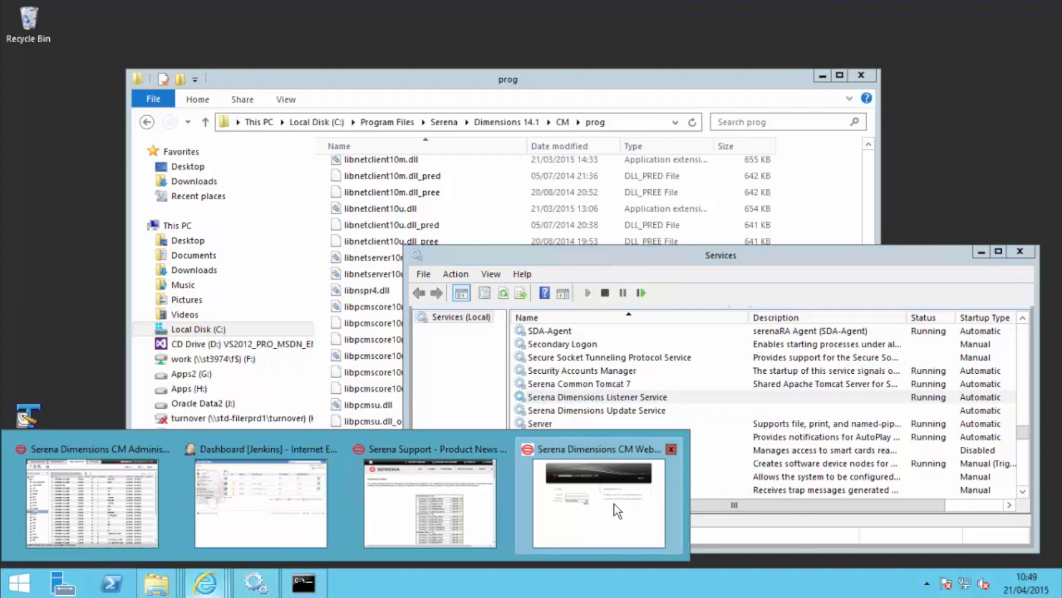
Step: Switch to the Serena Dimensions CM web client in Internet Explorer and log in as dmsys with the saved account password
{"action": "left_click", "coordinate": [609, 507]}
{"action": "left_click", "coordinate": [253, 268]}
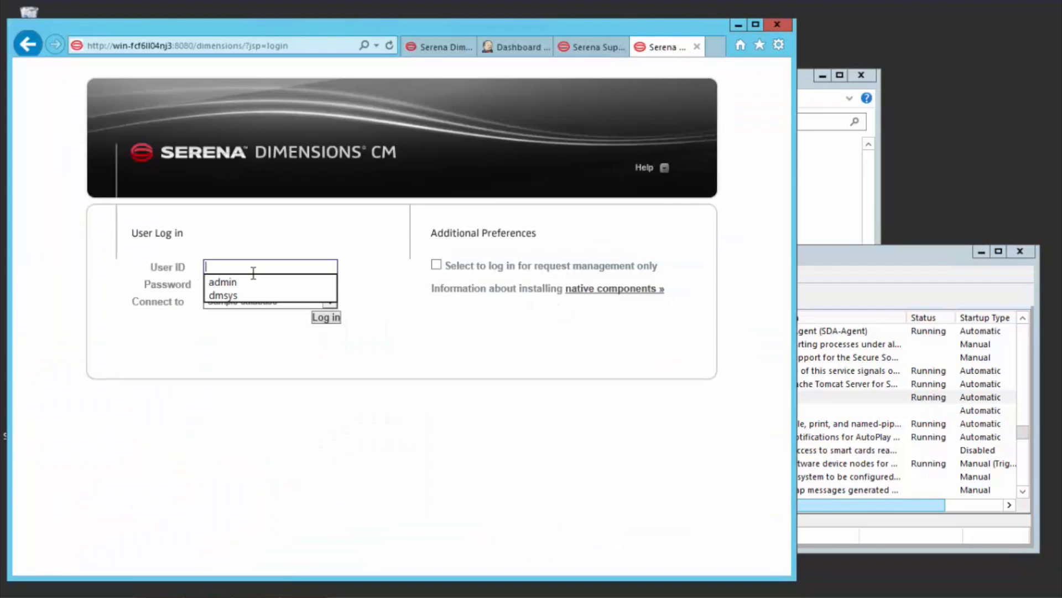
{"action": "left_click", "coordinate": [246, 297]}
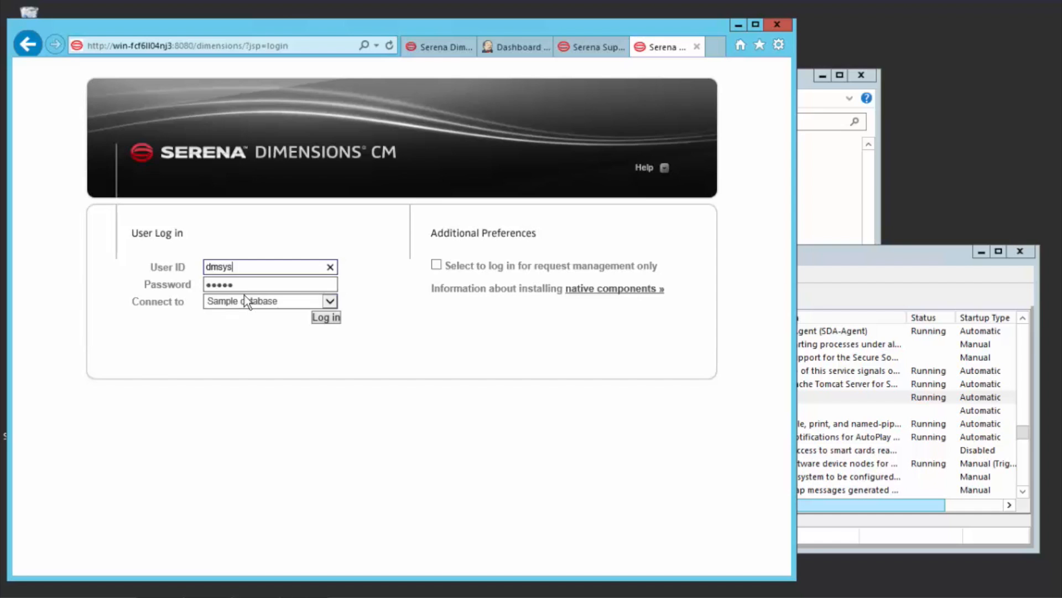
{"action": "left_click", "coordinate": [331, 319]}
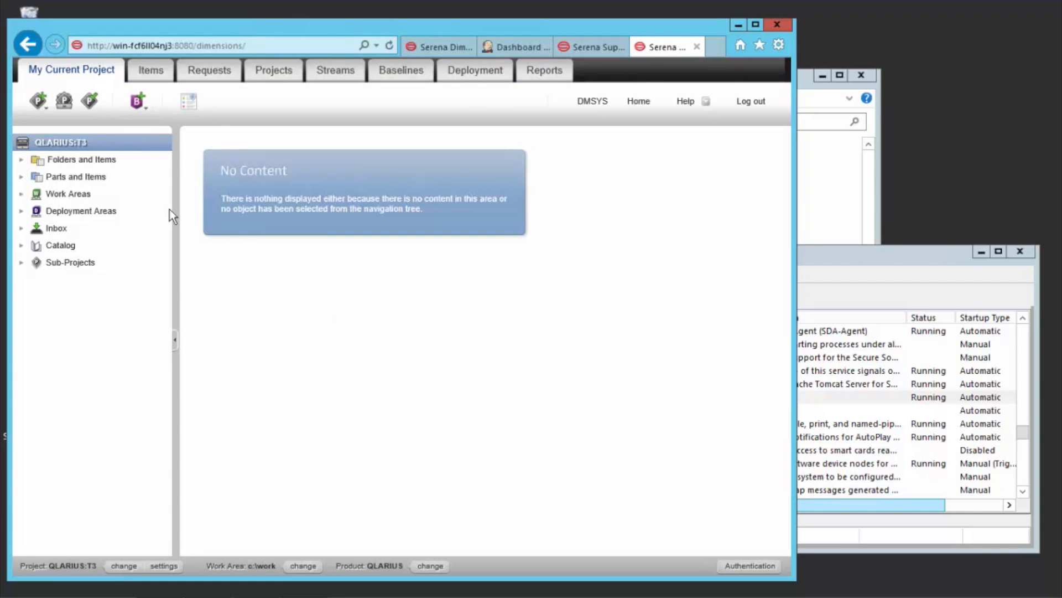
Step: Try to action request QLARIUS_CR_35 from the QLARIUS request catalog to its next state, UNDER WORK, and close the results
{"action": "left_click", "coordinate": [208, 73]}
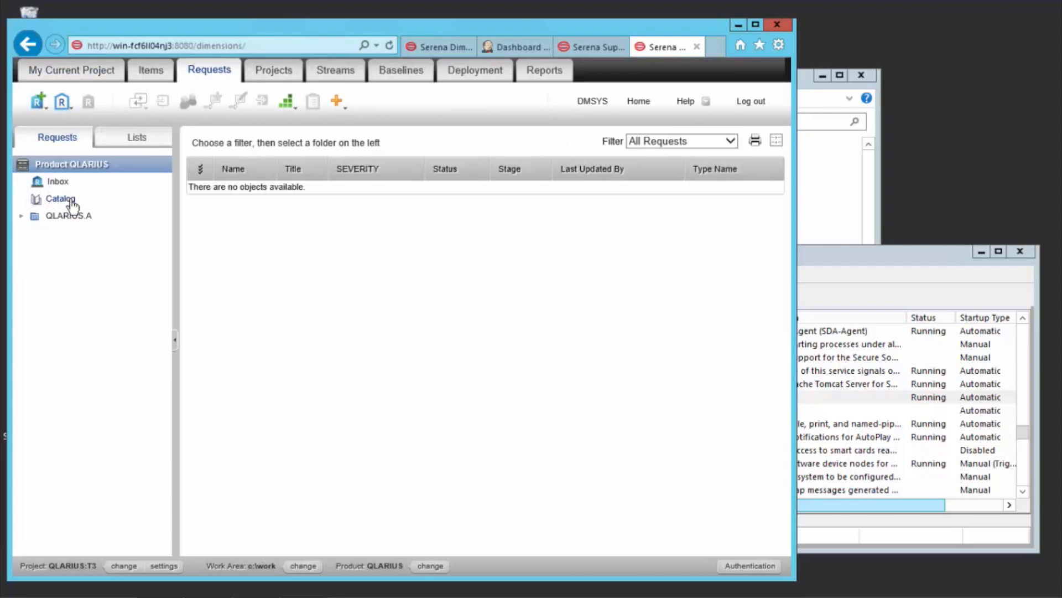
{"action": "left_click", "coordinate": [72, 200]}
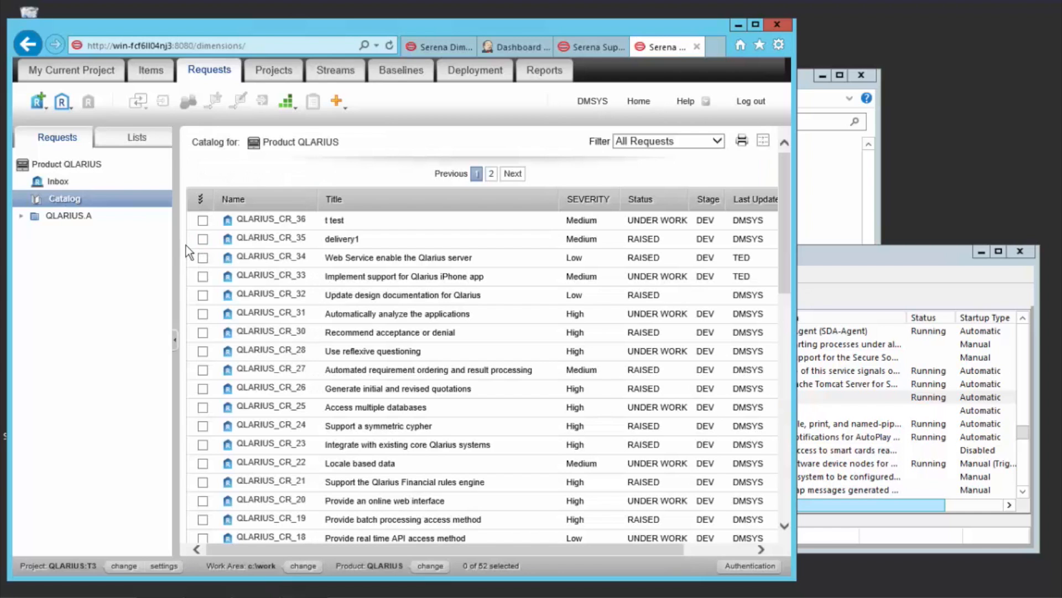
{"action": "left_click", "coordinate": [202, 239]}
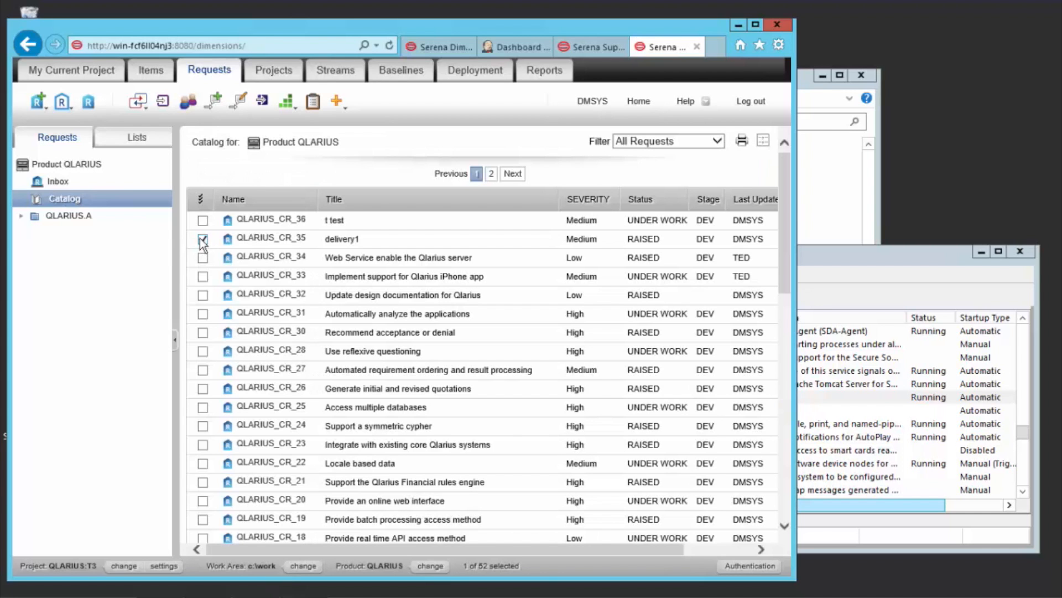
{"action": "left_click", "coordinate": [222, 104]}
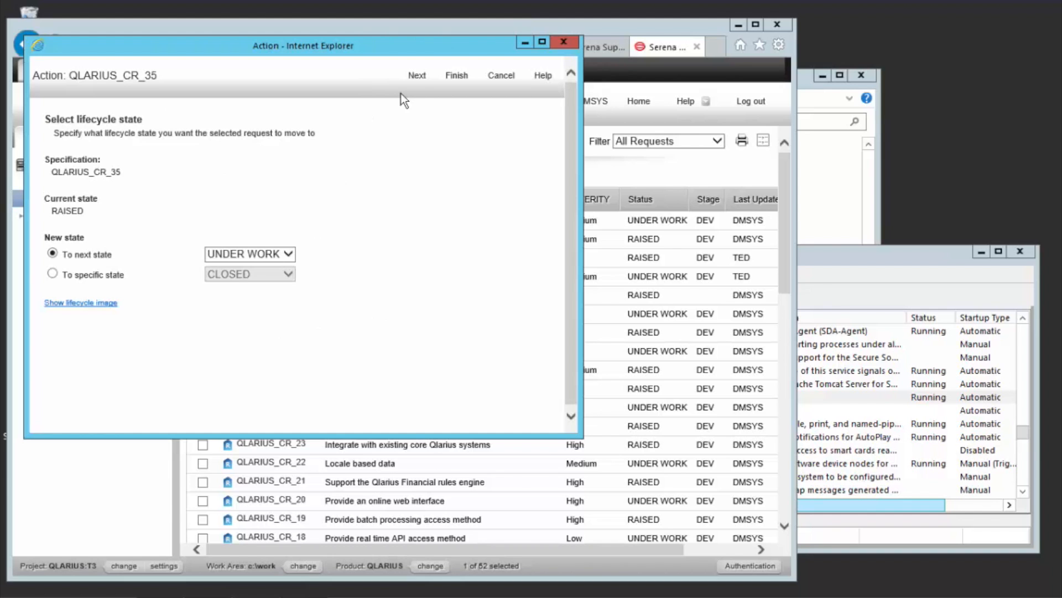
{"action": "left_click", "coordinate": [457, 82]}
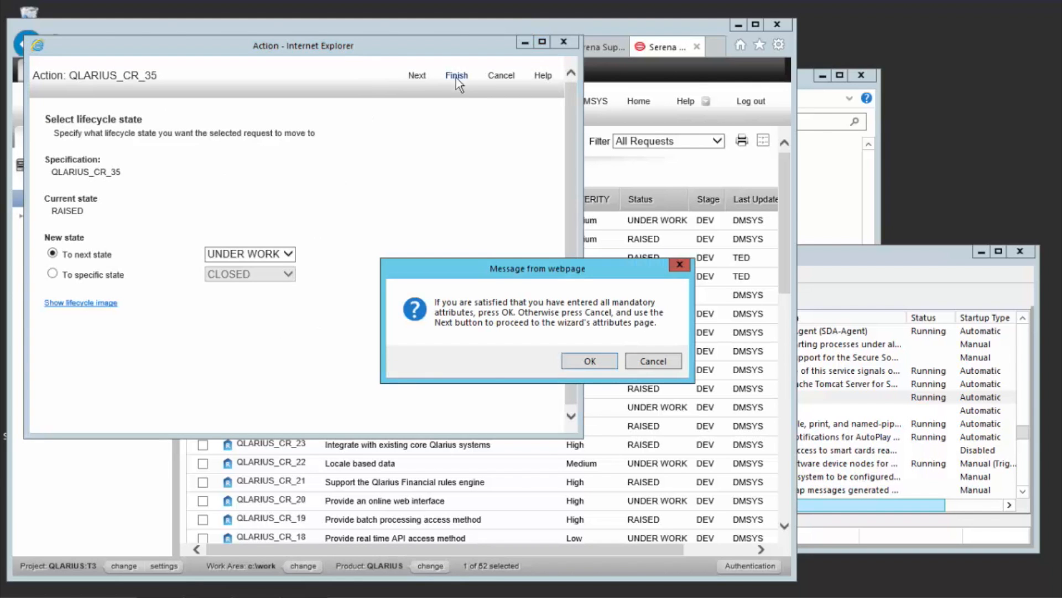
{"action": "left_click", "coordinate": [593, 362]}
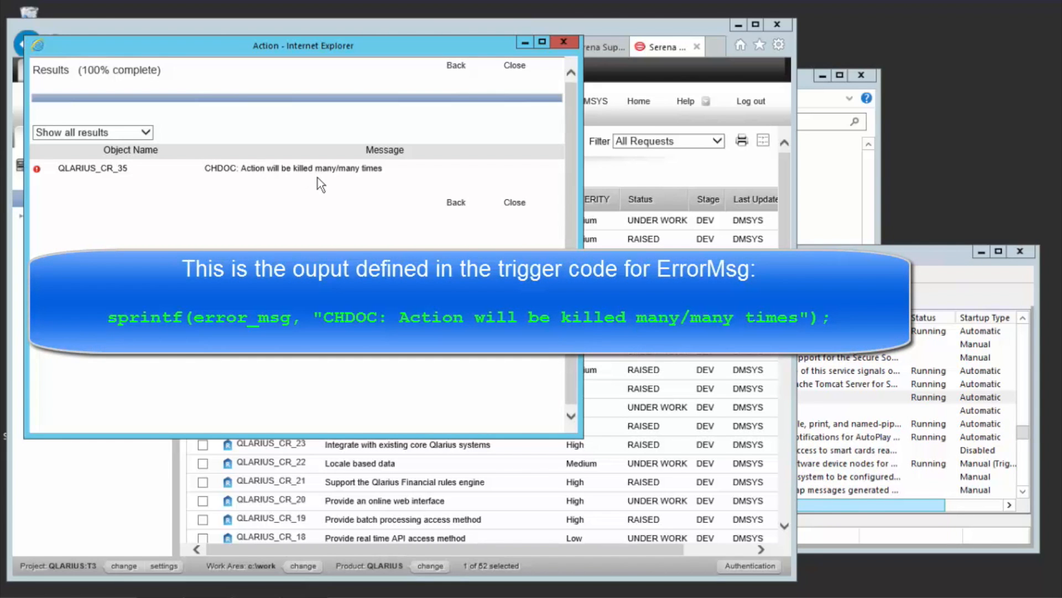
{"action": "left_click", "coordinate": [515, 66]}
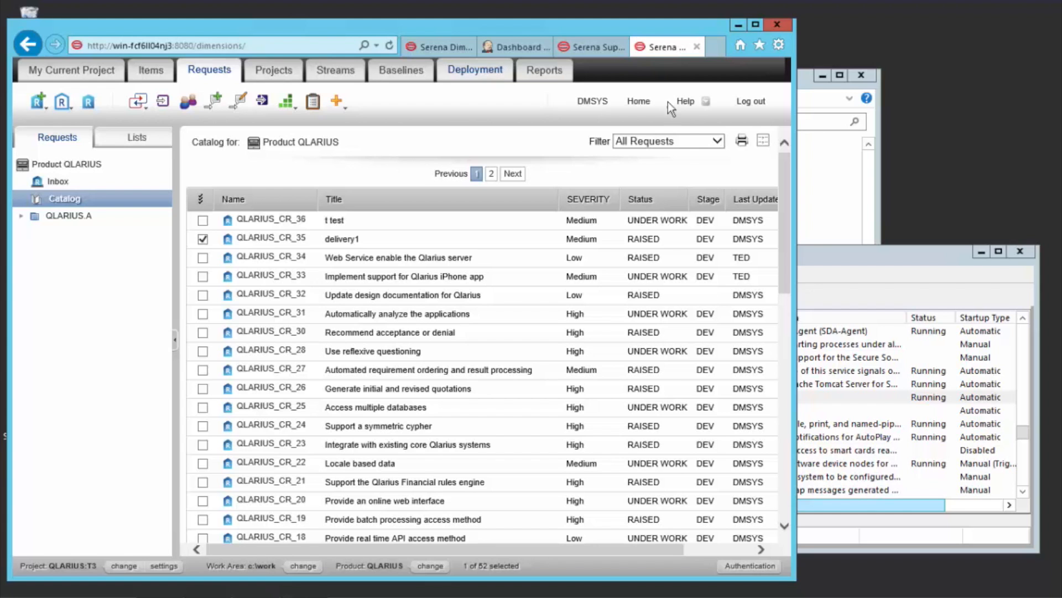
Step: Stop the Serena Dimensions Listener Service in the Services window and log out of the Dimensions CM web client
{"action": "left_click", "coordinate": [872, 257]}
{"action": "right_click", "coordinate": [585, 397]}
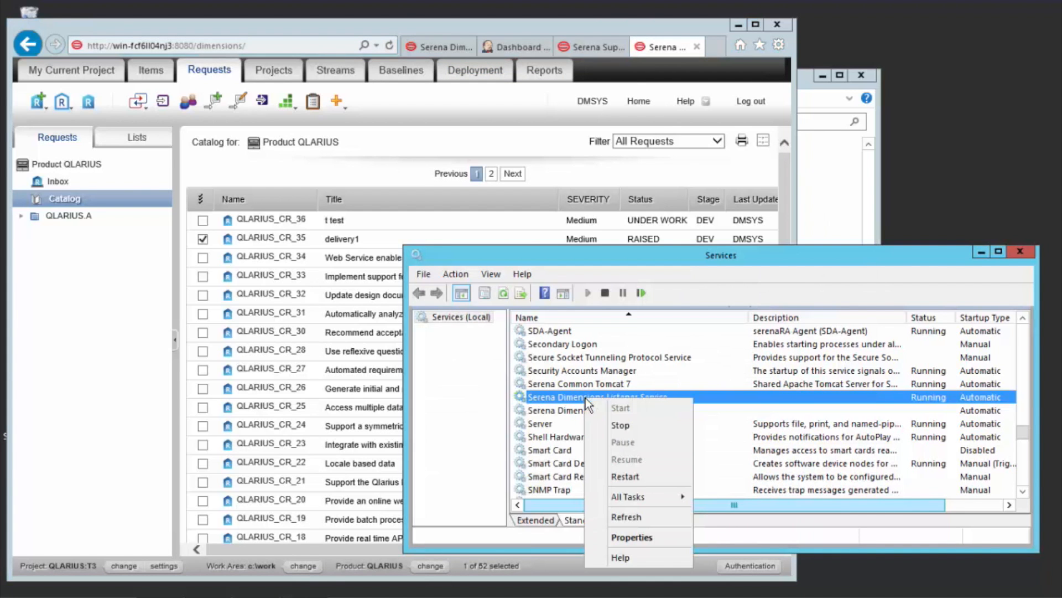
{"action": "left_click", "coordinate": [621, 426]}
{"action": "left_click", "coordinate": [753, 104]}
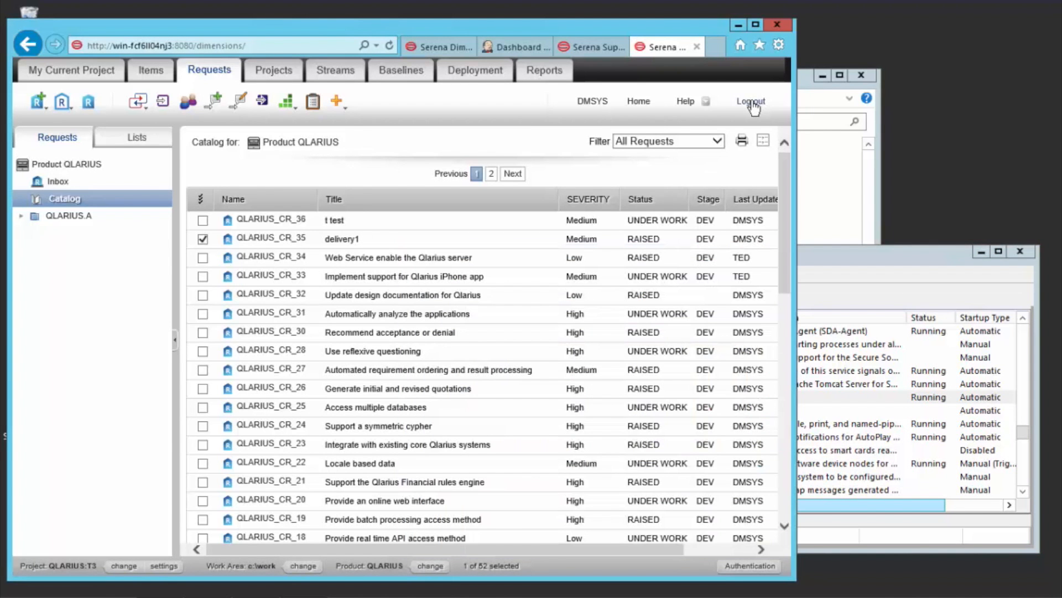
Step: Return to the prog folder window and delete the deployed libpcmsu.dll and libpcmsum.dll files
{"action": "left_click", "coordinate": [836, 201]}
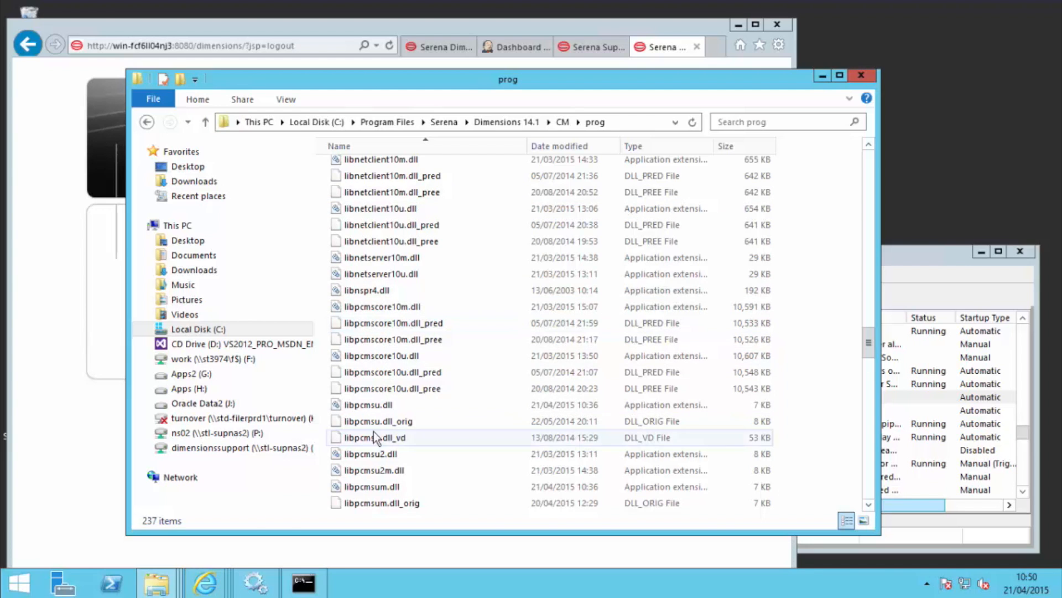
{"action": "left_click", "coordinate": [378, 410]}
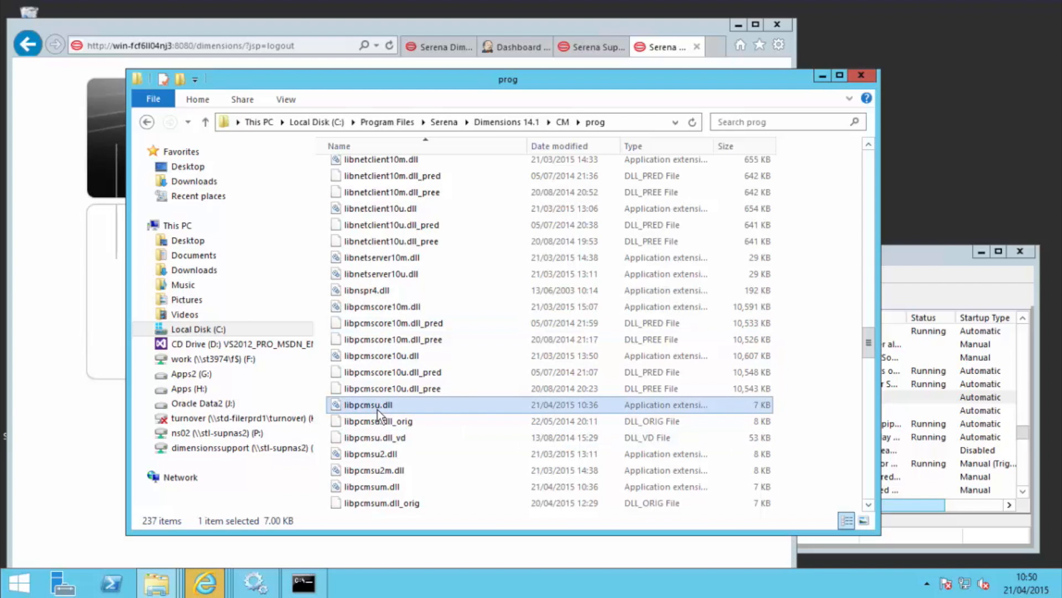
{"action": "key", "text": "Delete"}
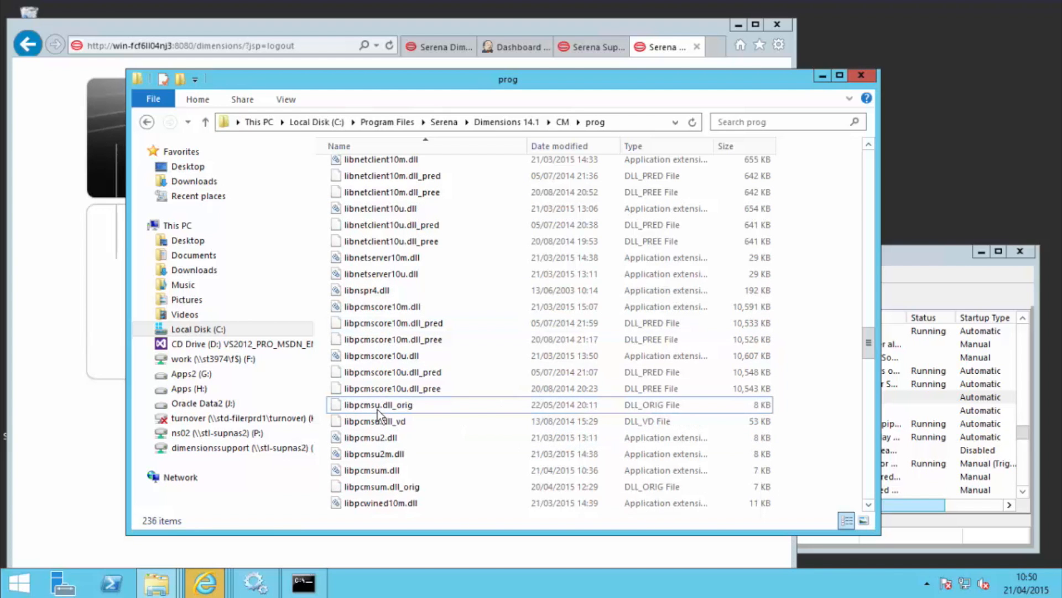
{"action": "left_click", "coordinate": [386, 473]}
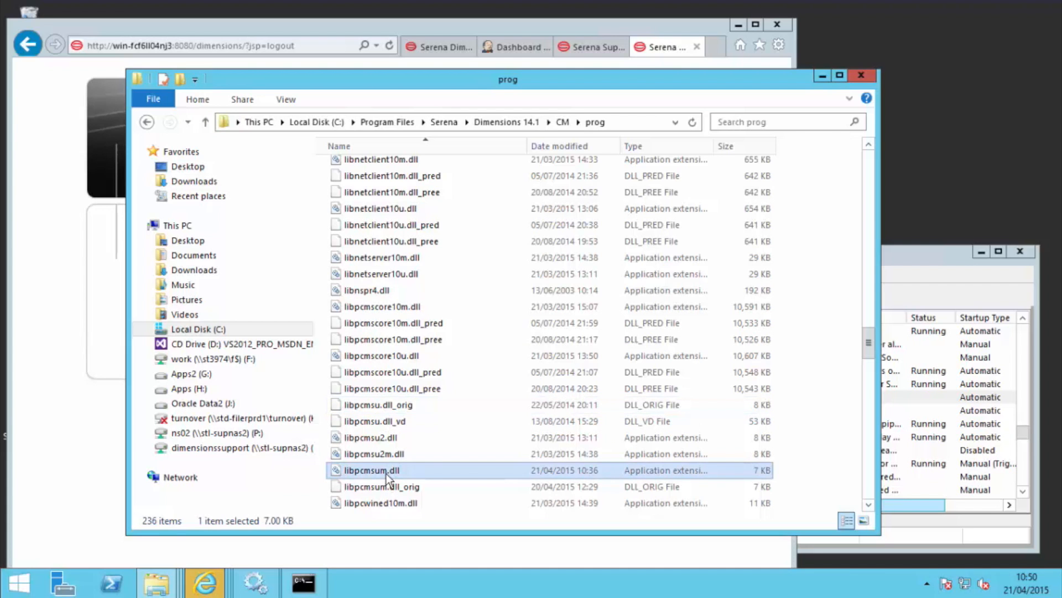
{"action": "key", "text": "Delete"}
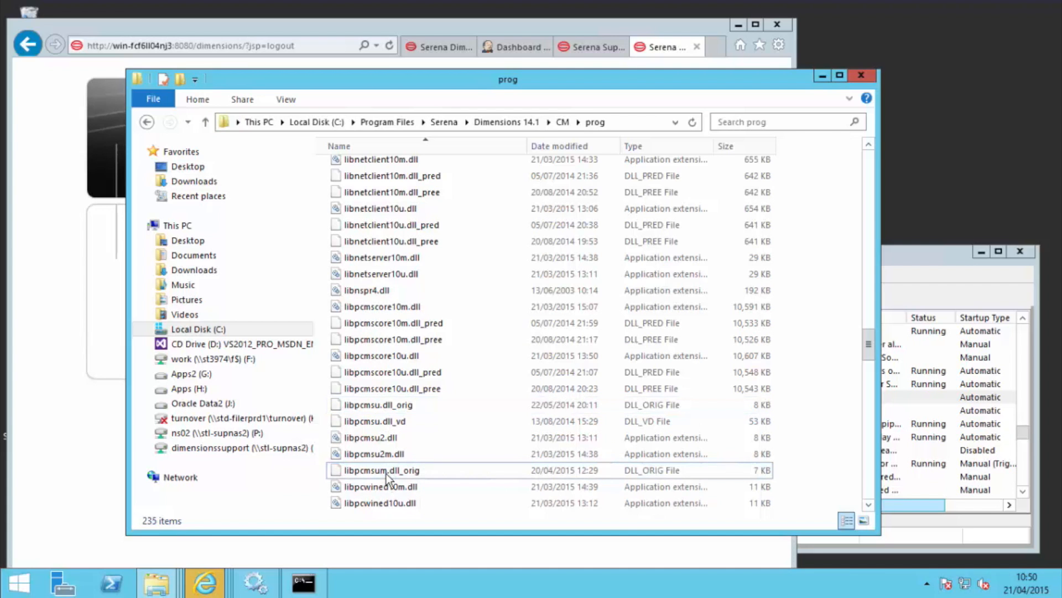
Step: Restore the original libpcmsum library by renaming libpcmsum.dll_orig to libpcmsum.dll and accepting the extension change
{"action": "right_click", "coordinate": [386, 473]}
{"action": "left_click", "coordinate": [439, 443]}
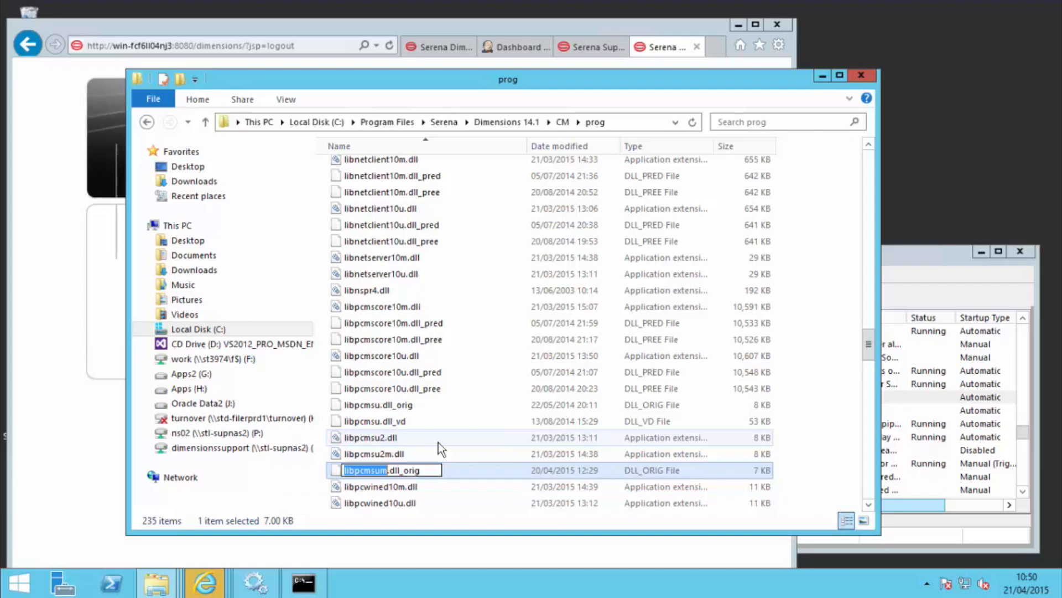
{"action": "key", "text": "Right"}
{"action": "key", "text": "End"}
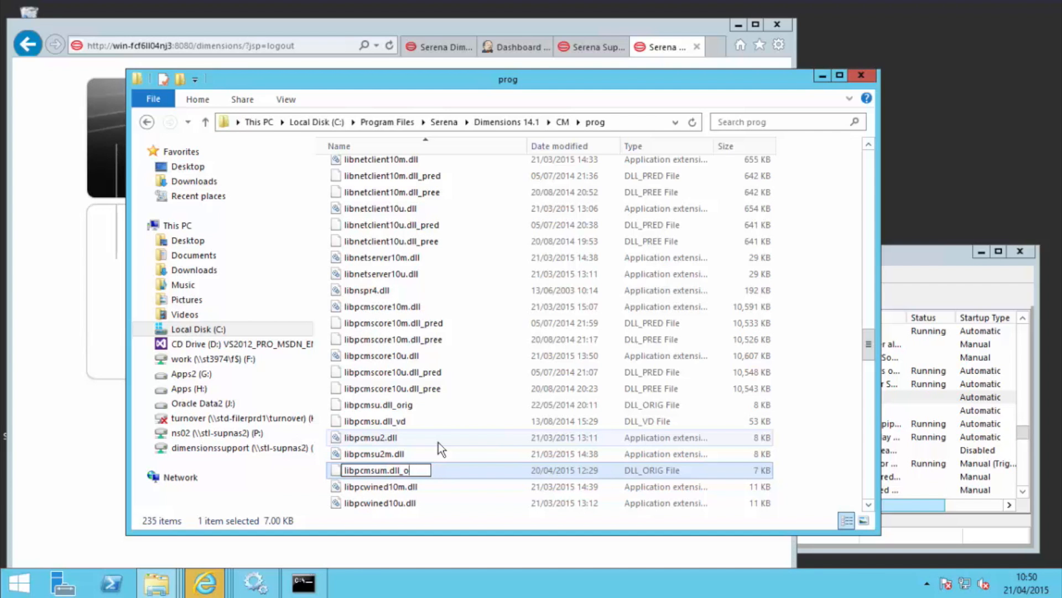
{"action": "key", "text": "BackSpace"}
{"action": "key", "text": "BackSpace"}
{"action": "key", "text": "Return"}
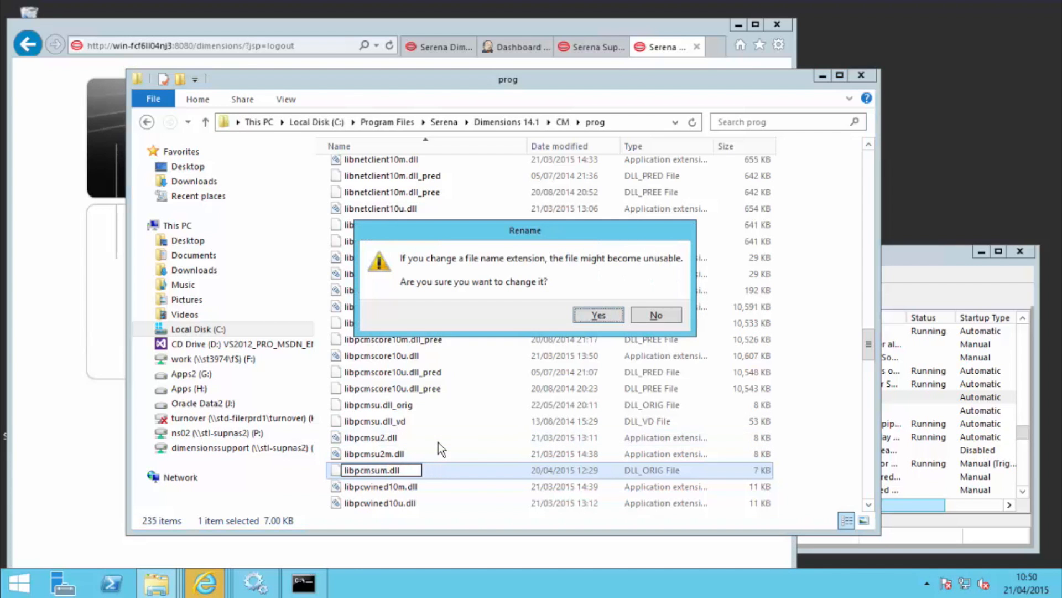
{"action": "left_click", "coordinate": [585, 317]}
Step: Rename libpcmsu.dll_orig to libpcmsu.dll in the prog folder and accept the extension change
{"action": "left_click", "coordinate": [396, 408]}
{"action": "left_click", "coordinate": [396, 407]}
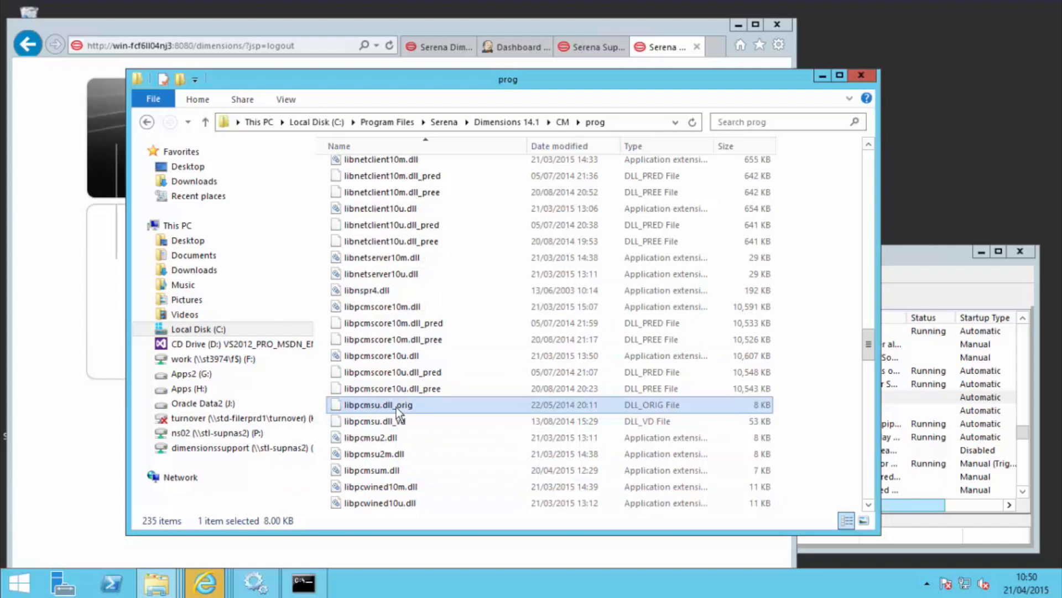
{"action": "key", "text": "End"}
{"action": "key", "text": "BackSpace"}
{"action": "key", "text": "BackSpace"}
{"action": "key", "text": "BackSpace"}
{"action": "key", "text": "BackSpace"}
{"action": "key", "text": "BackSpace"}
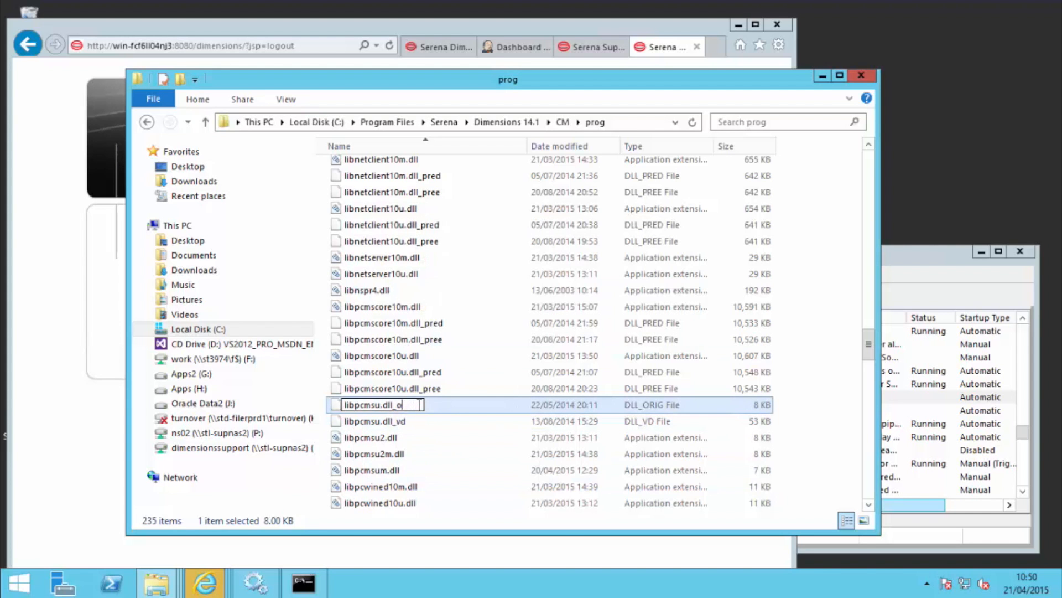
{"action": "key", "text": "Return"}
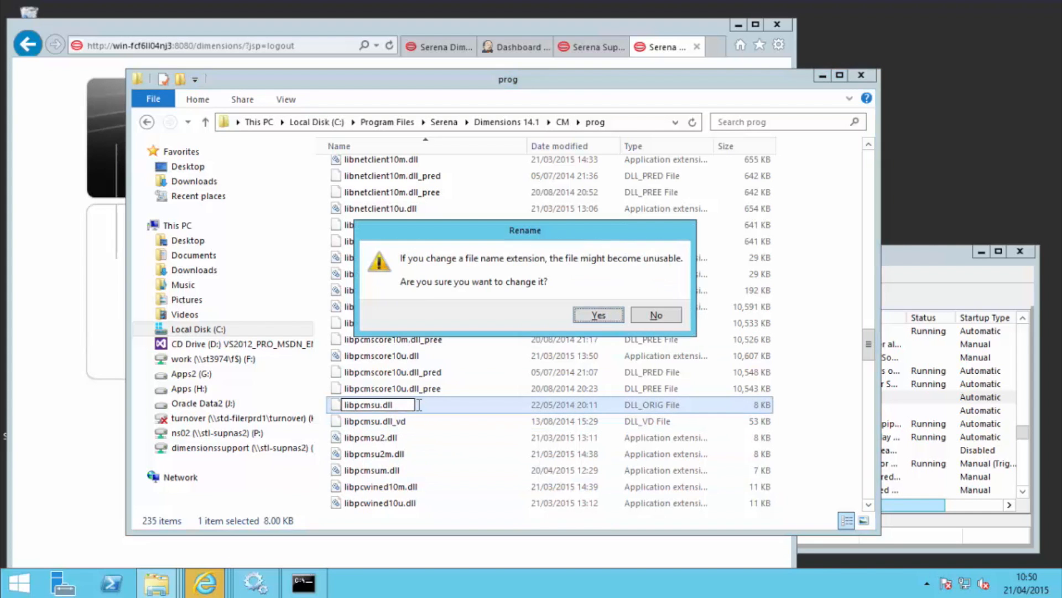
{"action": "left_click", "coordinate": [600, 315]}
Step: Switch to the Services window and start the Serena Dimensions Listener Service
{"action": "left_click", "coordinate": [935, 258]}
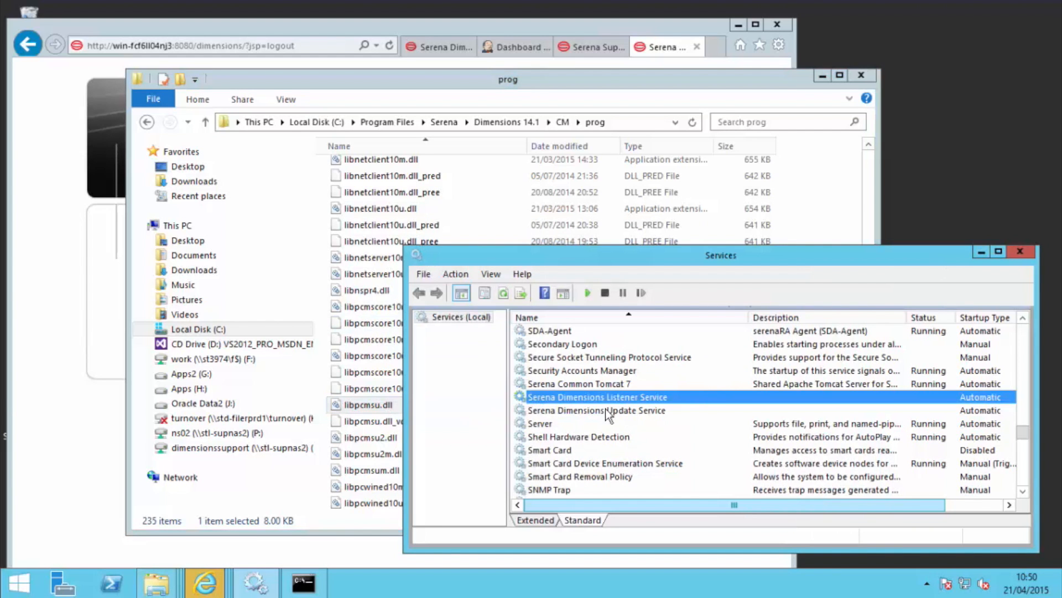
{"action": "right_click", "coordinate": [617, 405]}
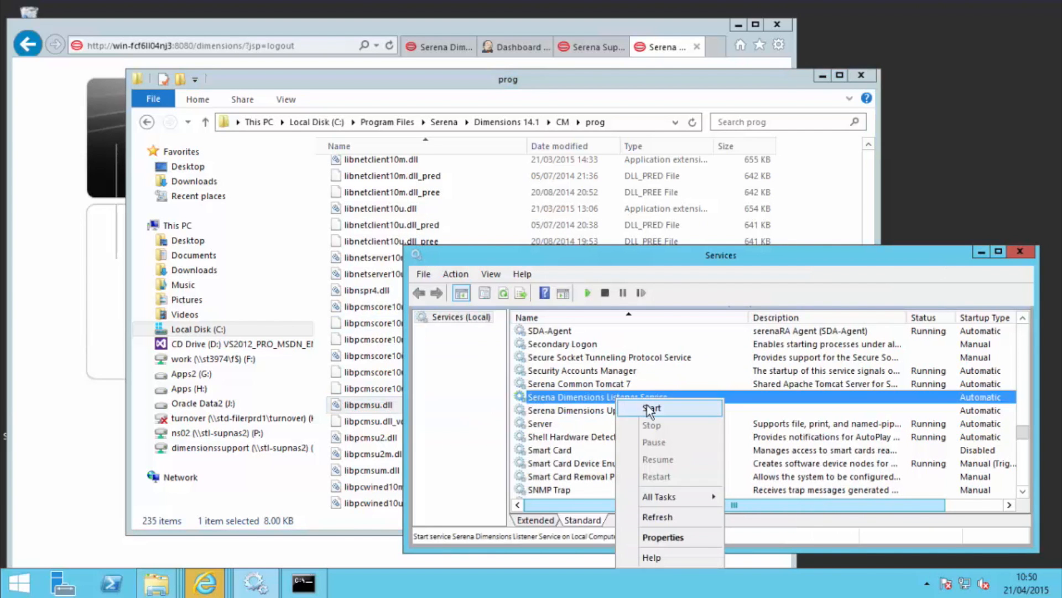
{"action": "left_click", "coordinate": [651, 408]}
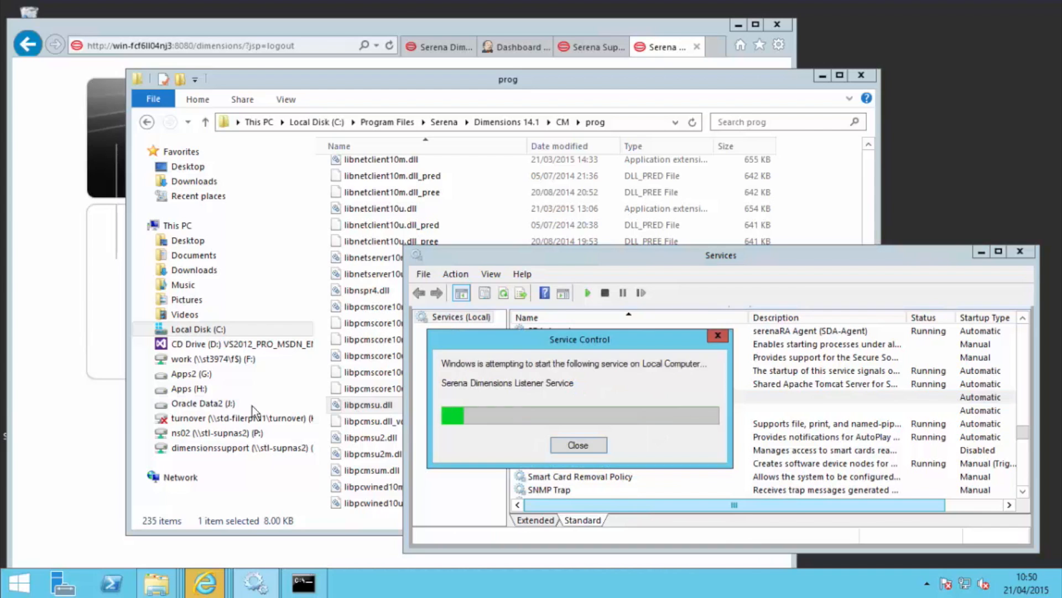
Step: Return to the Dimensions CM web client in Internet Explorer and log in as dmsys with the account password
{"action": "left_click", "coordinate": [98, 407]}
{"action": "left_click", "coordinate": [232, 267]}
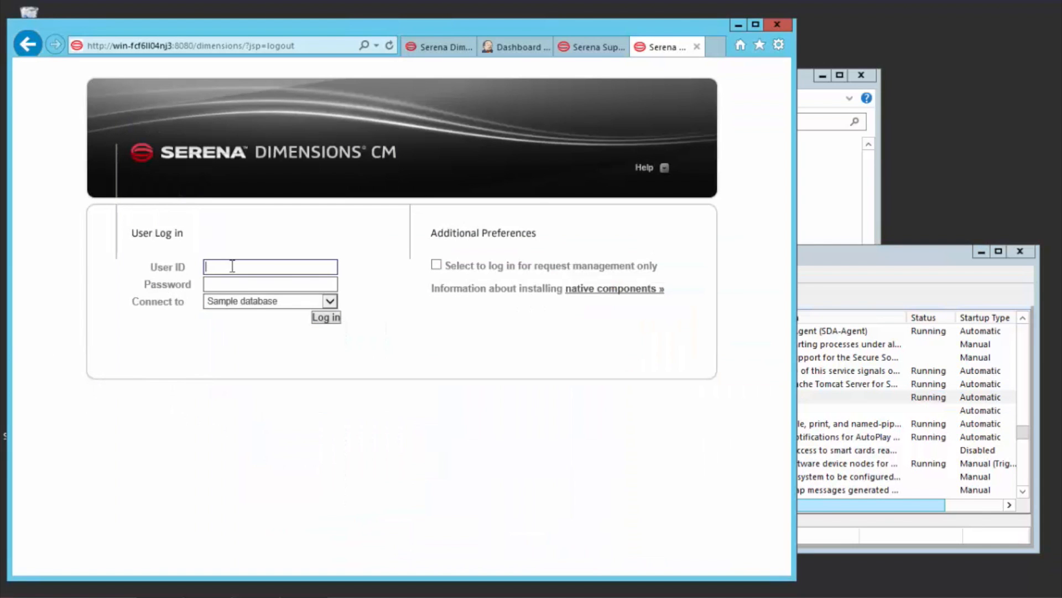
{"action": "type", "text": "dmsys"}
{"action": "key", "text": "Tab"}
{"action": "type", "text": "dmsys"}
{"action": "key", "text": "Return"}
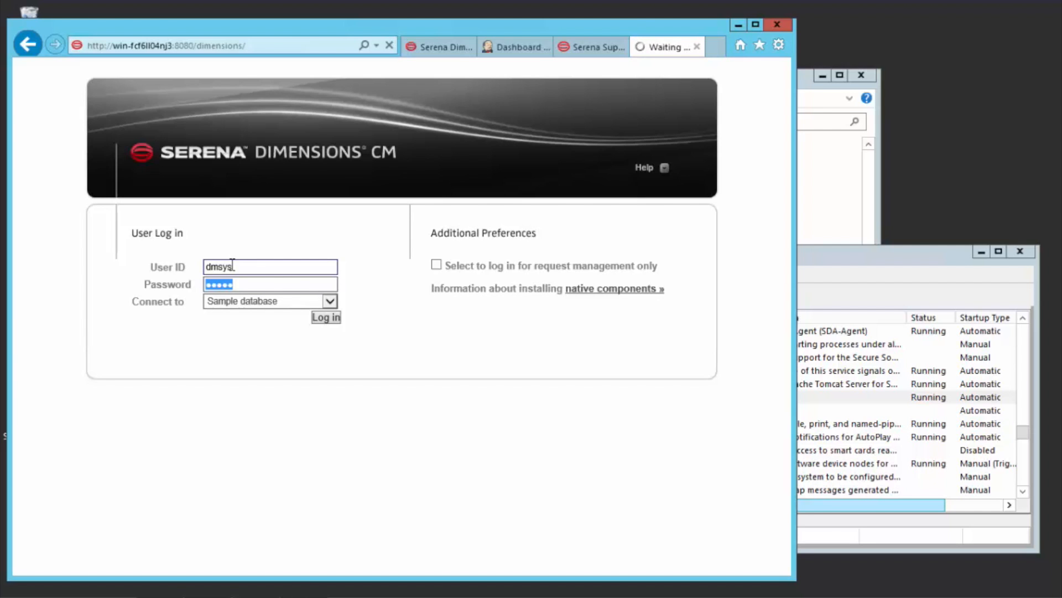
Step: Action request QLARIUS_CR_35 from the QLARIUS request catalog to its next state, UNDER WORK
{"action": "left_click", "coordinate": [219, 77]}
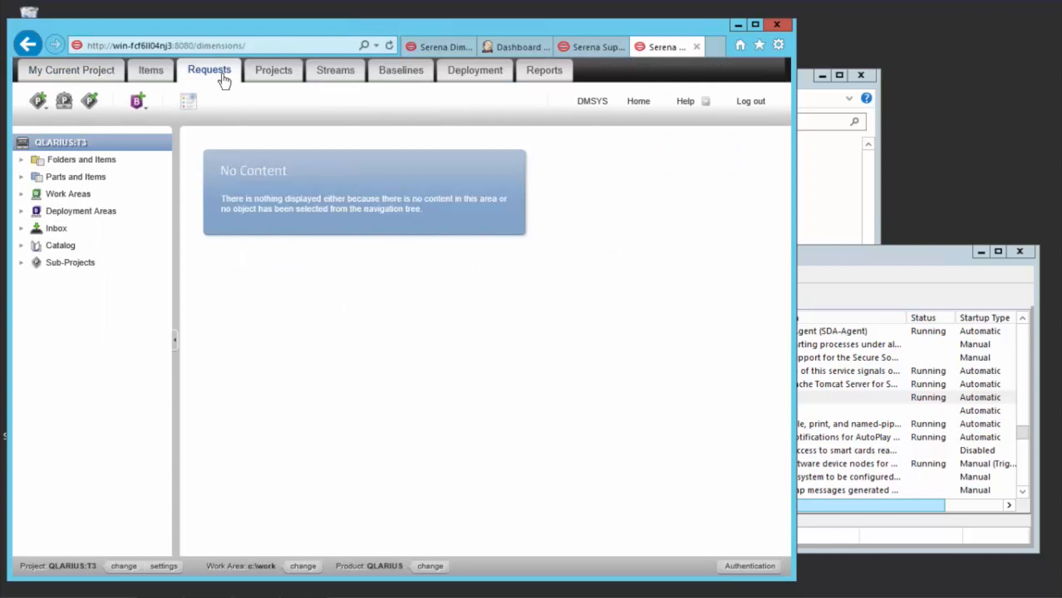
{"action": "left_click", "coordinate": [62, 198]}
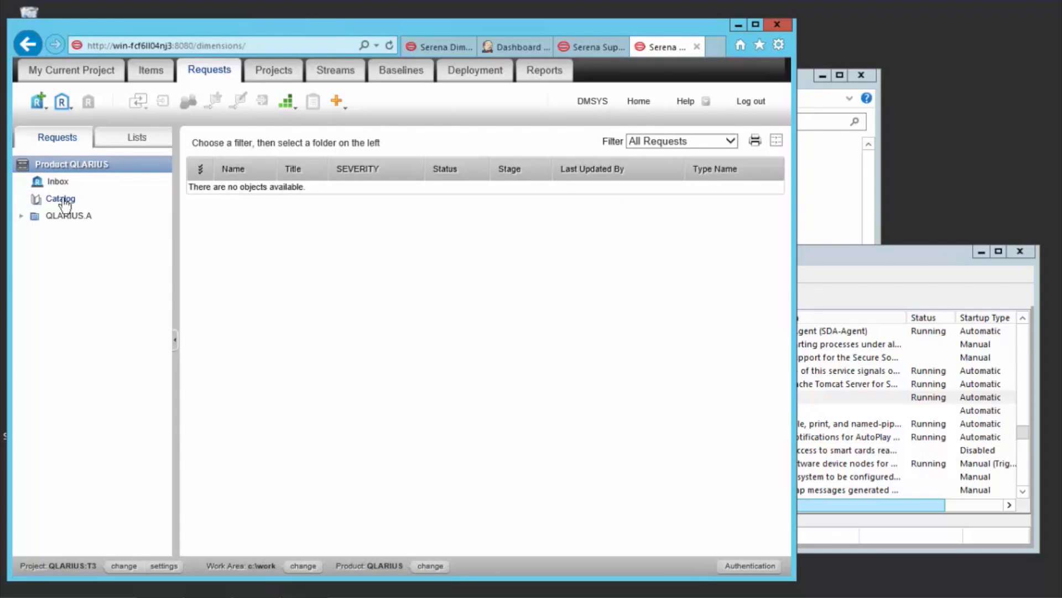
{"action": "left_click", "coordinate": [203, 239]}
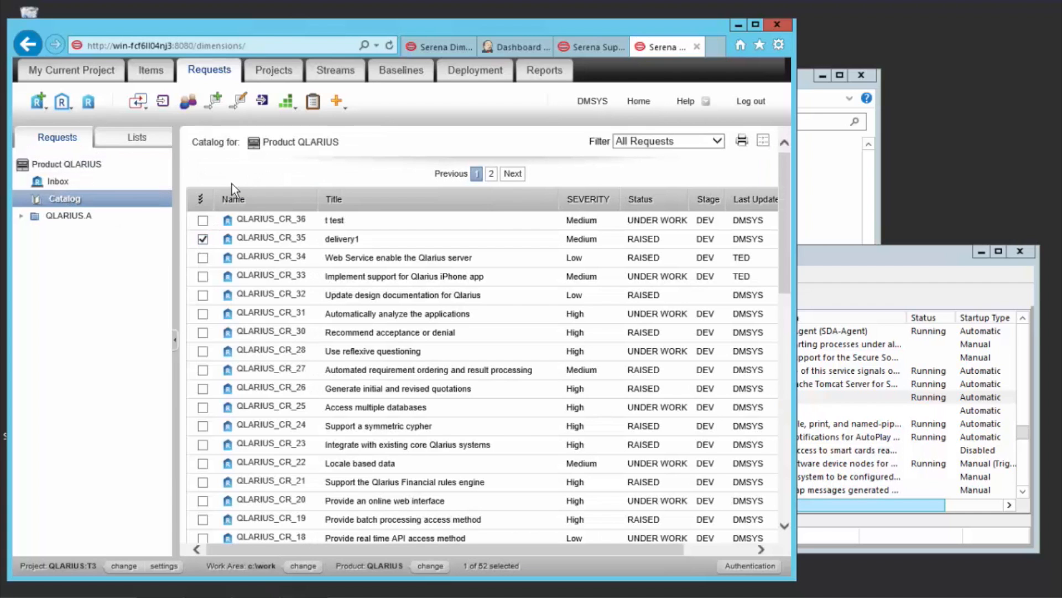
{"action": "left_click", "coordinate": [162, 103]}
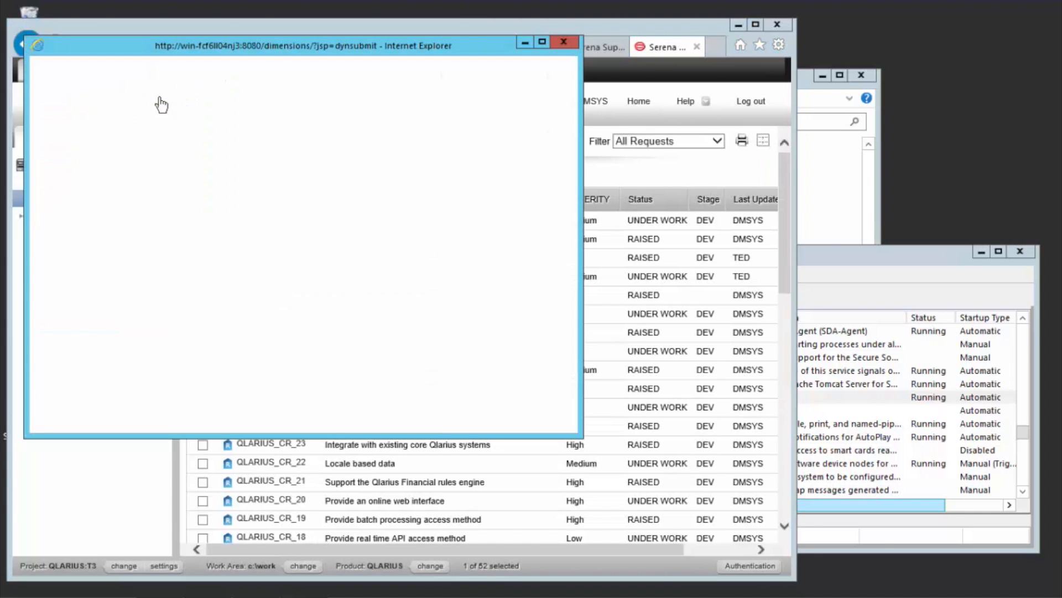
{"action": "left_click", "coordinate": [457, 76]}
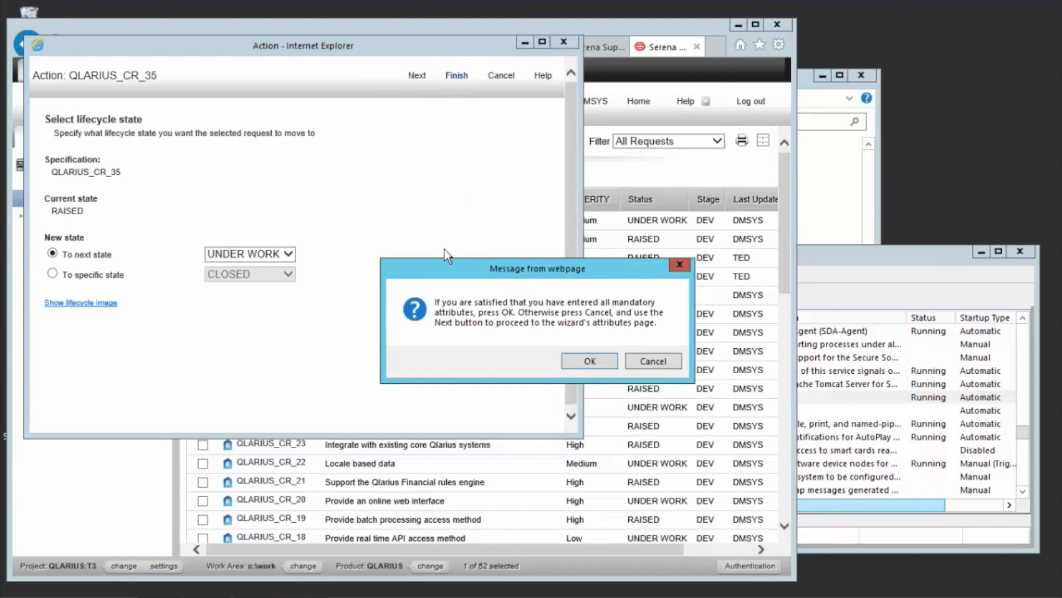
{"action": "left_click", "coordinate": [572, 363]}
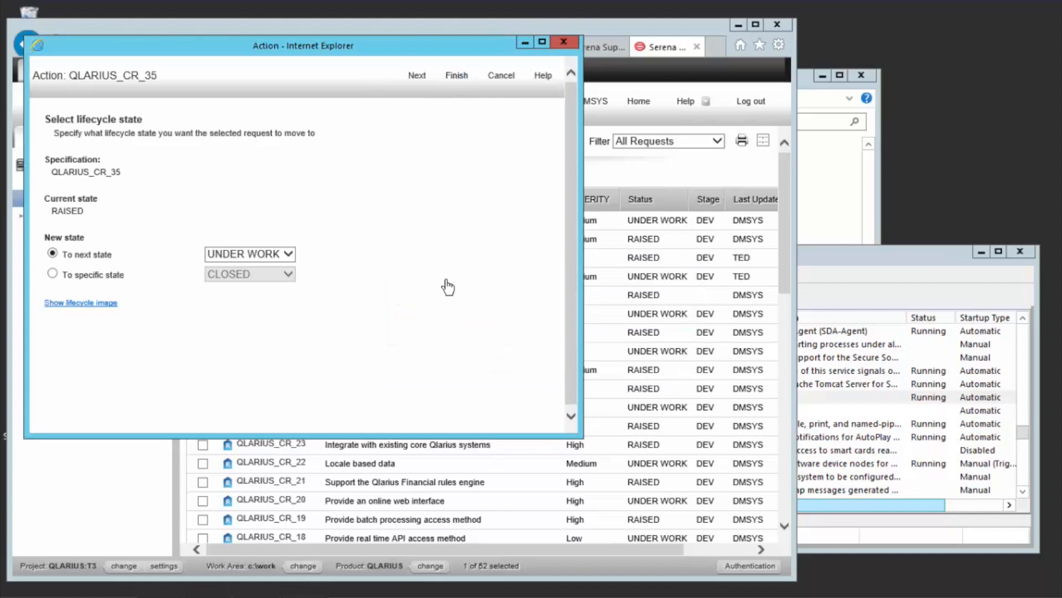